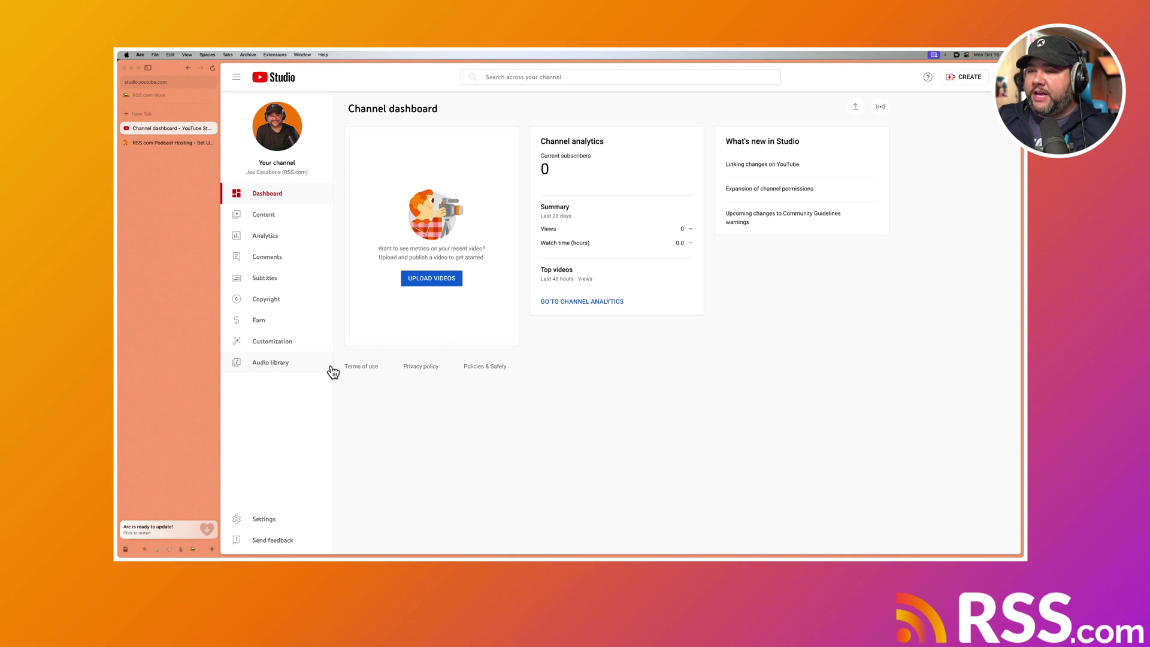
# Start a brand-new podcast in YouTube Studio's Podcasts section and enter the title 'TIL Podcast'.
pyautogui.click(288, 222)
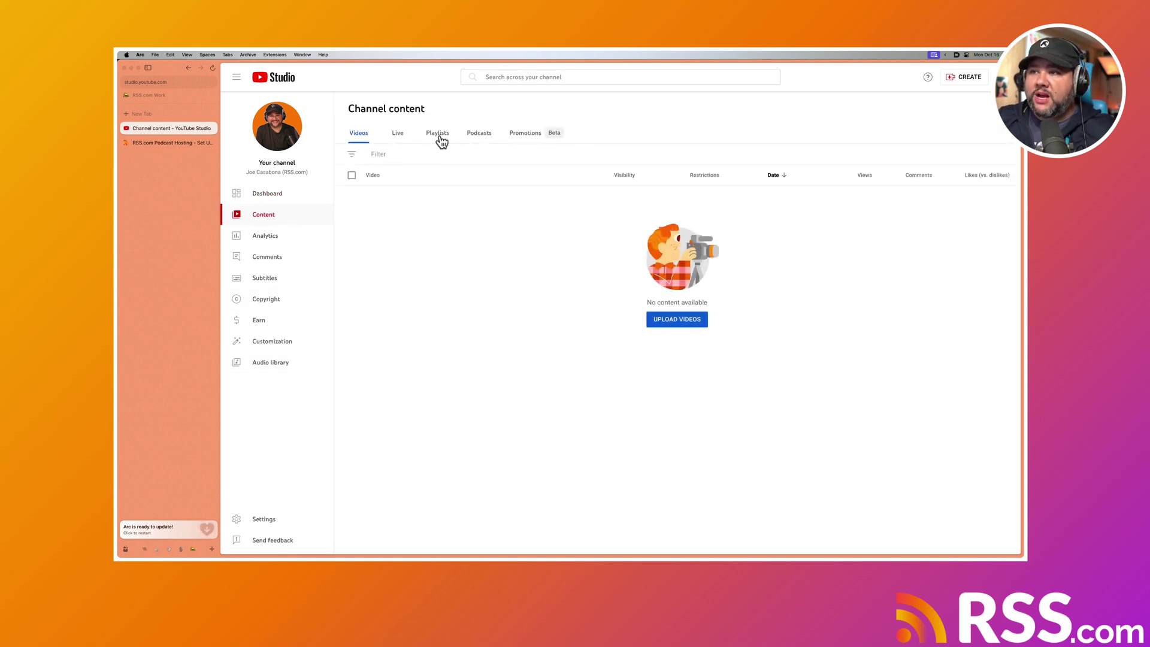
pyautogui.click(482, 136)
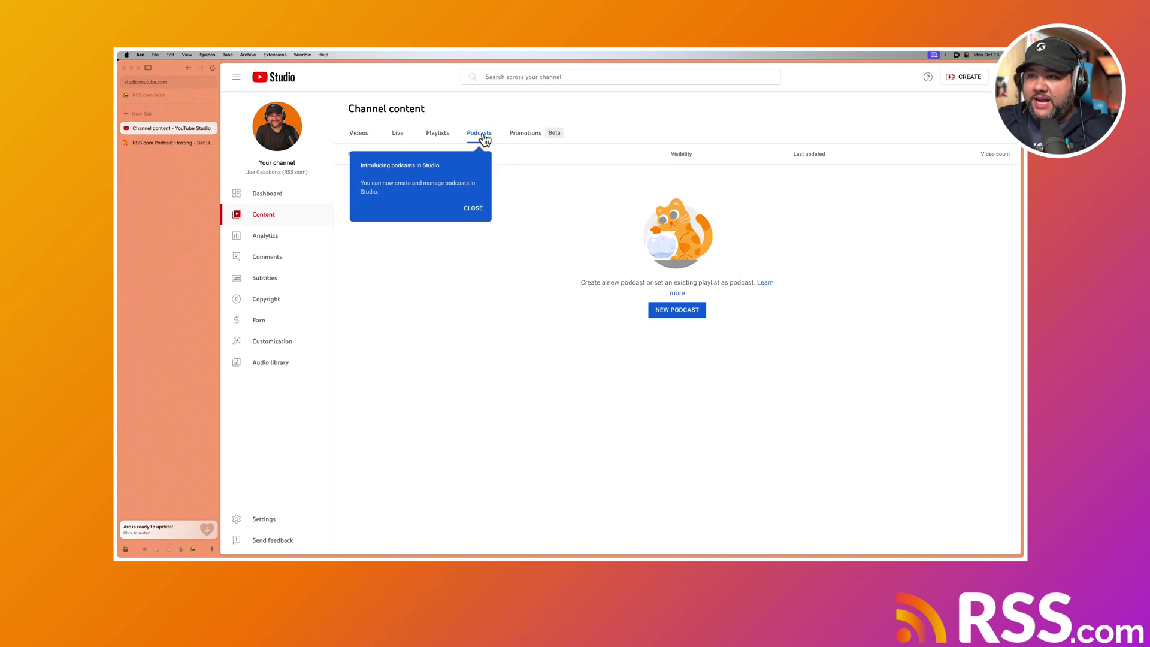
pyautogui.click(473, 210)
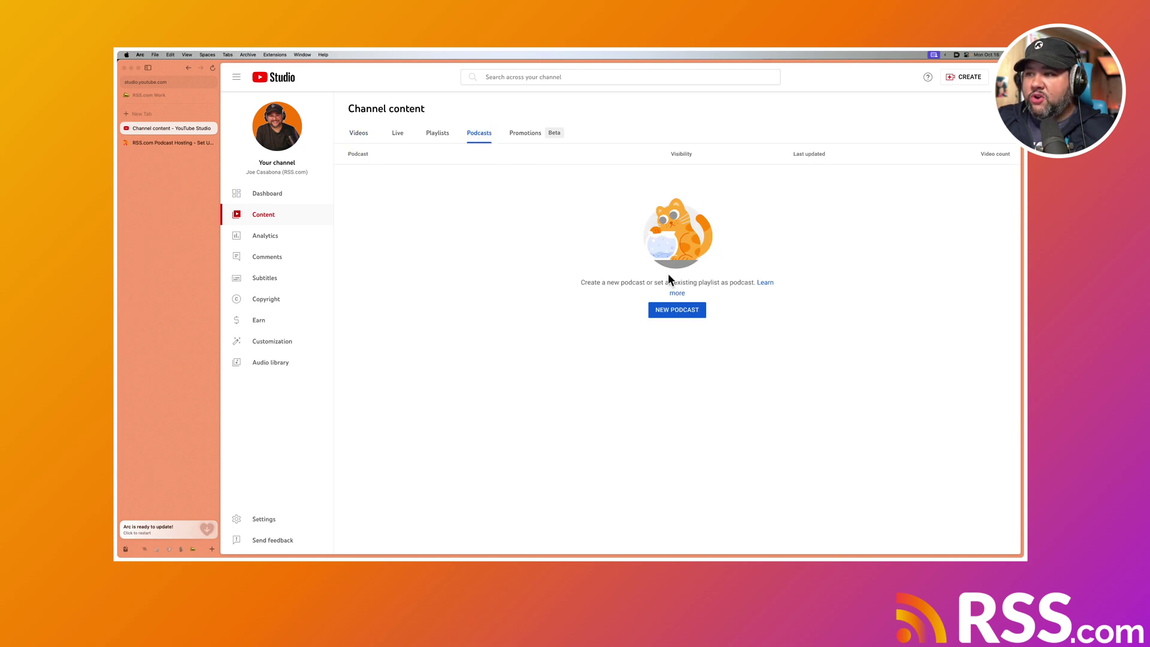
pyautogui.click(677, 311)
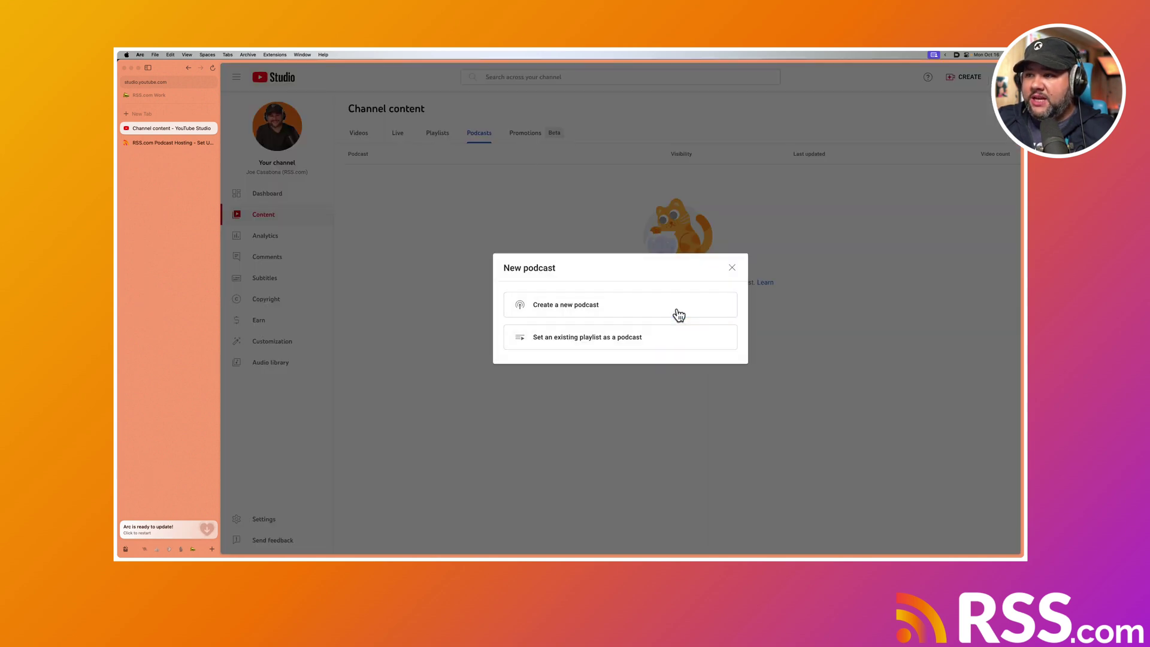
pyautogui.click(601, 317)
pyautogui.click(498, 250)
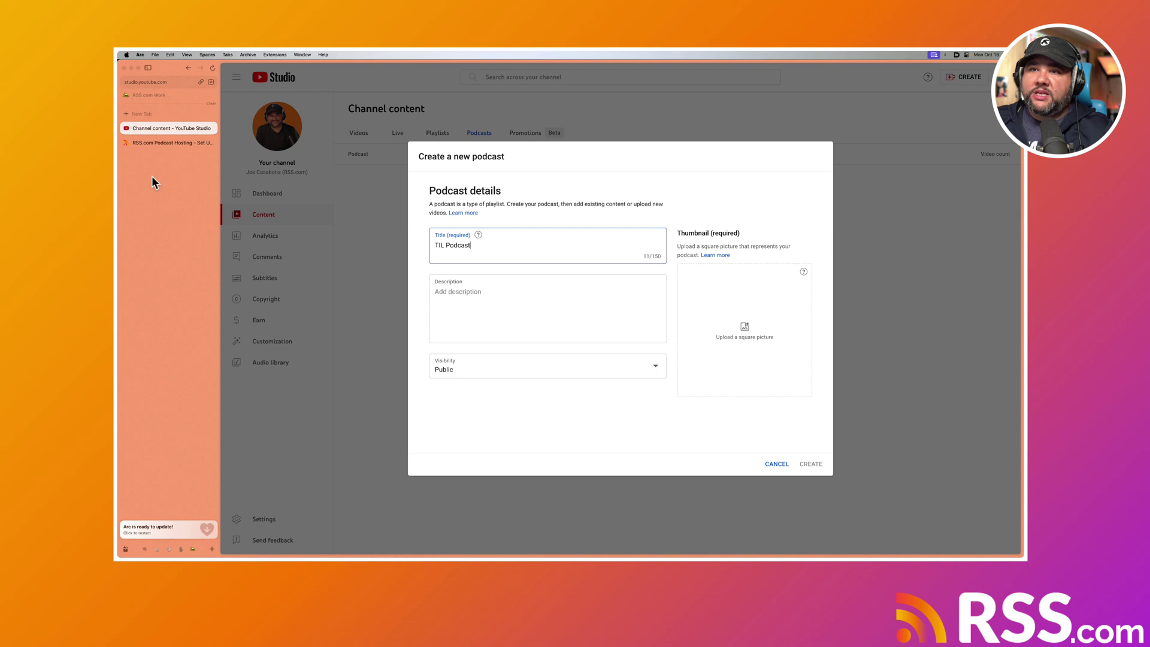
# Copy the show description from the RSS.com dashboard into the podcast's description field.
pyautogui.click(163, 142)
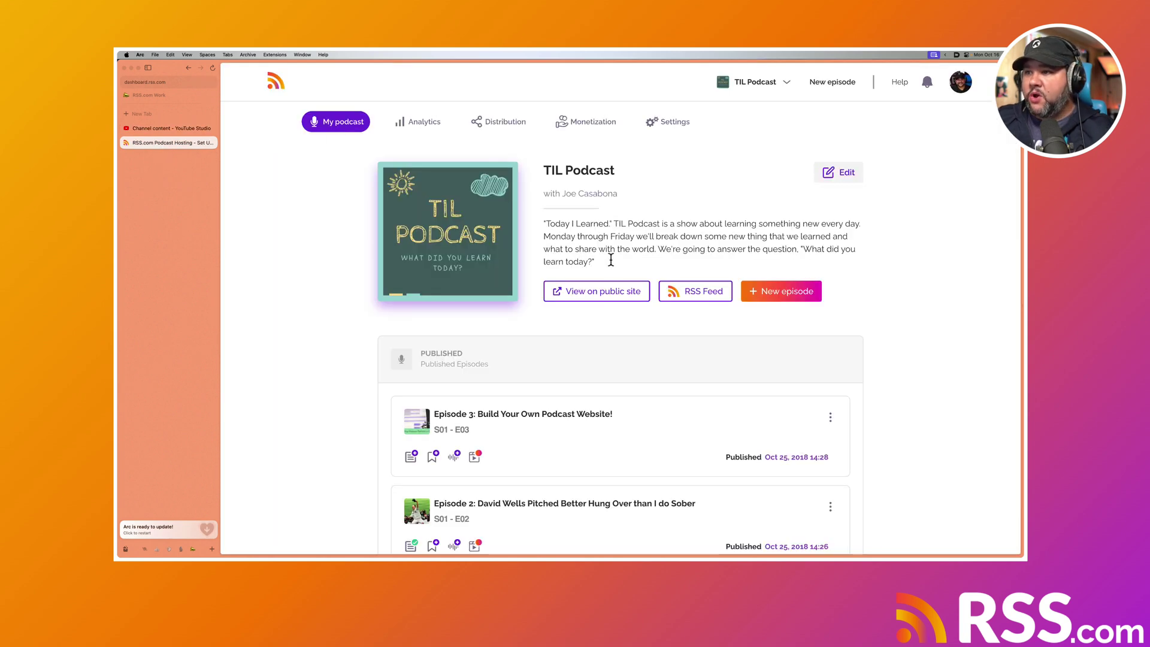
pyautogui.moveTo(599, 262); pyautogui.dragTo(542, 227)
pyautogui.press('super+c')
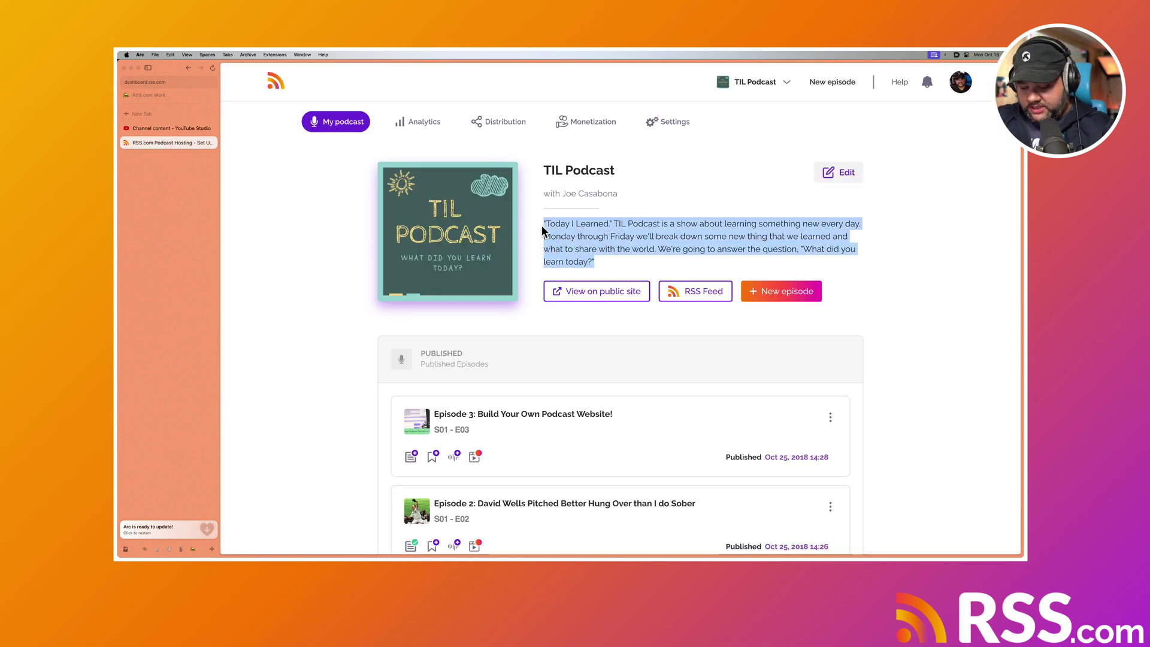
pyautogui.click(189, 131)
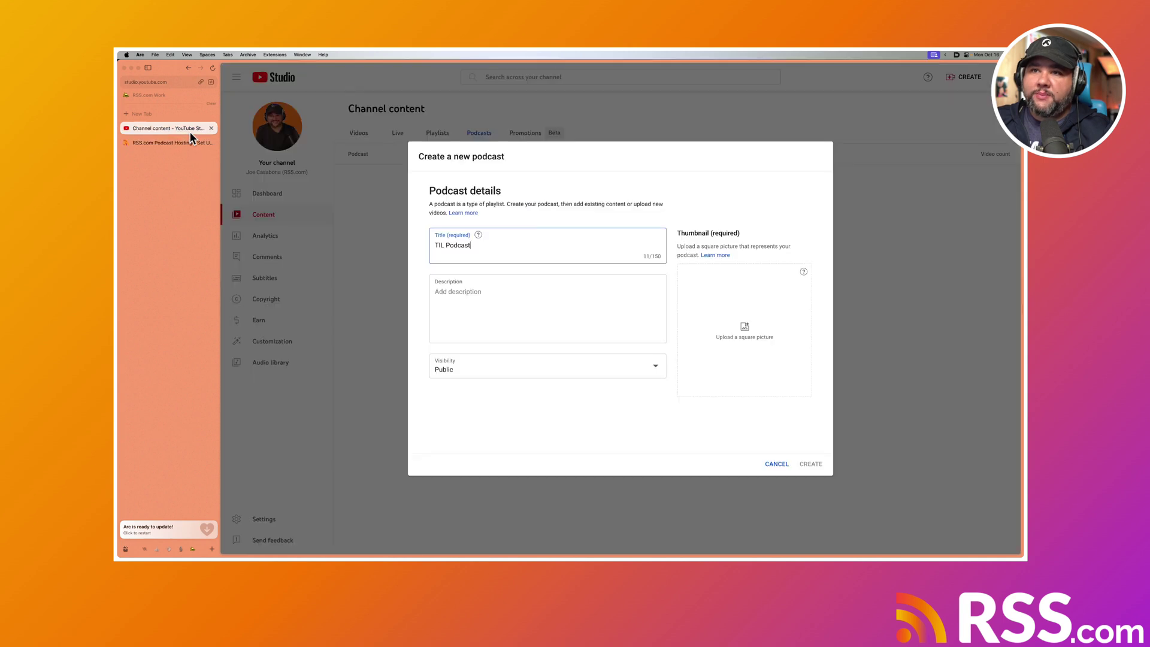
pyautogui.click(480, 305)
pyautogui.press('super+v')
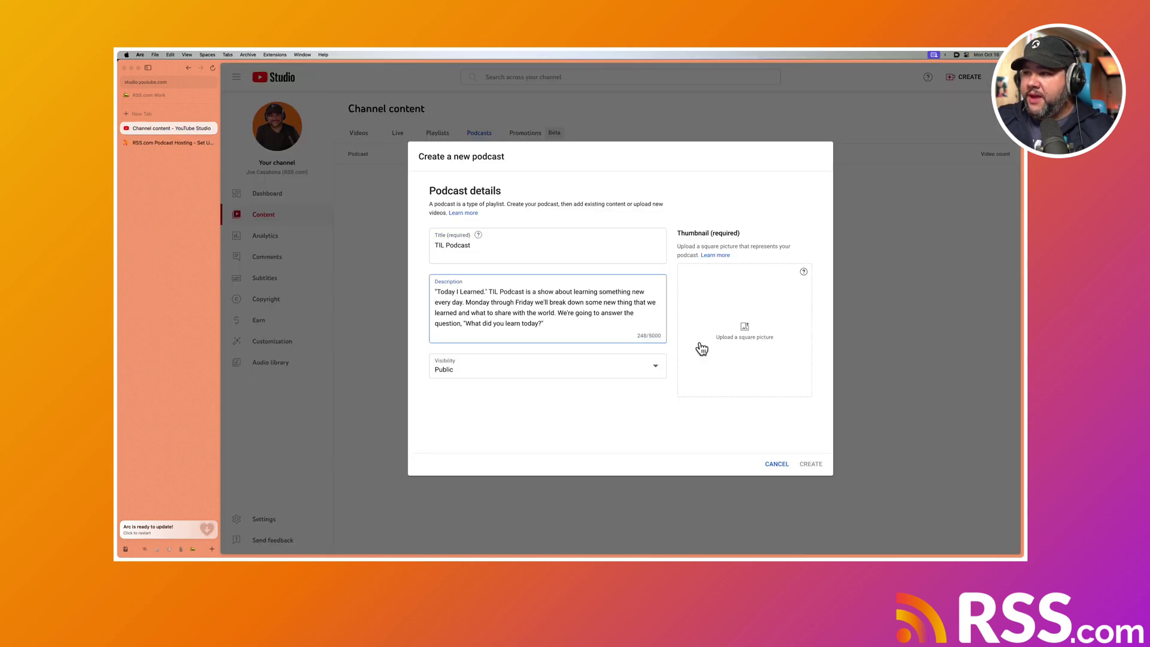
# Add the TIL Podcast cover art from RSS.com as the thumbnail and create the podcast.
pyautogui.click(157, 145)
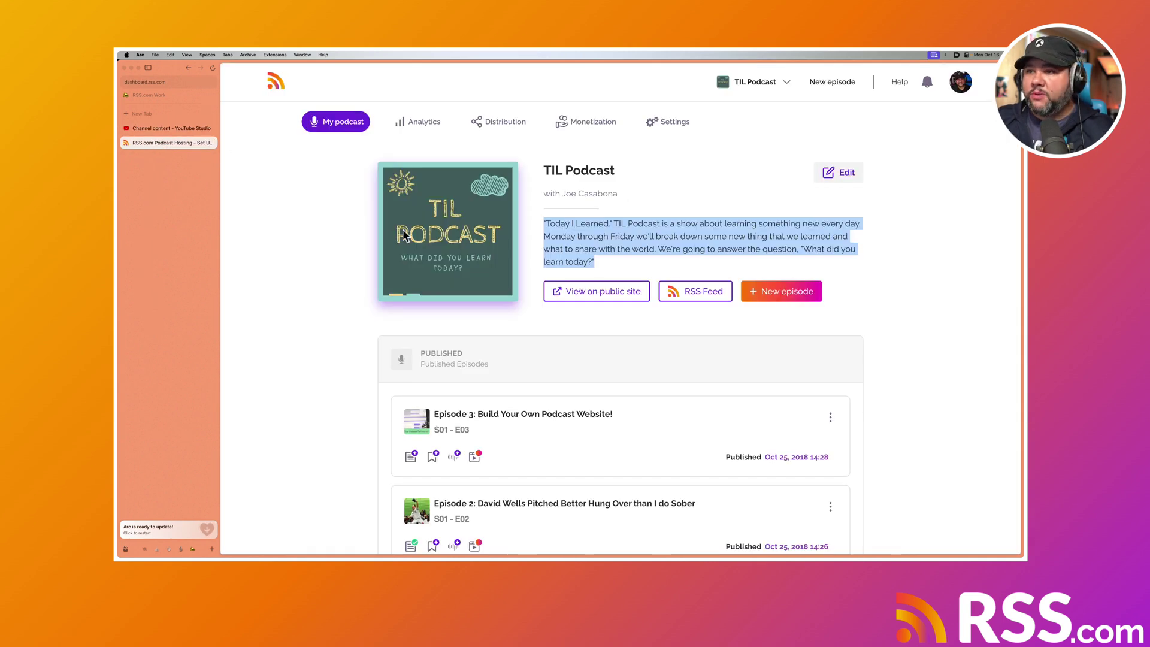
pyautogui.moveTo(403, 234); pyautogui.dragTo(777, 330)
pyautogui.click(161, 130)
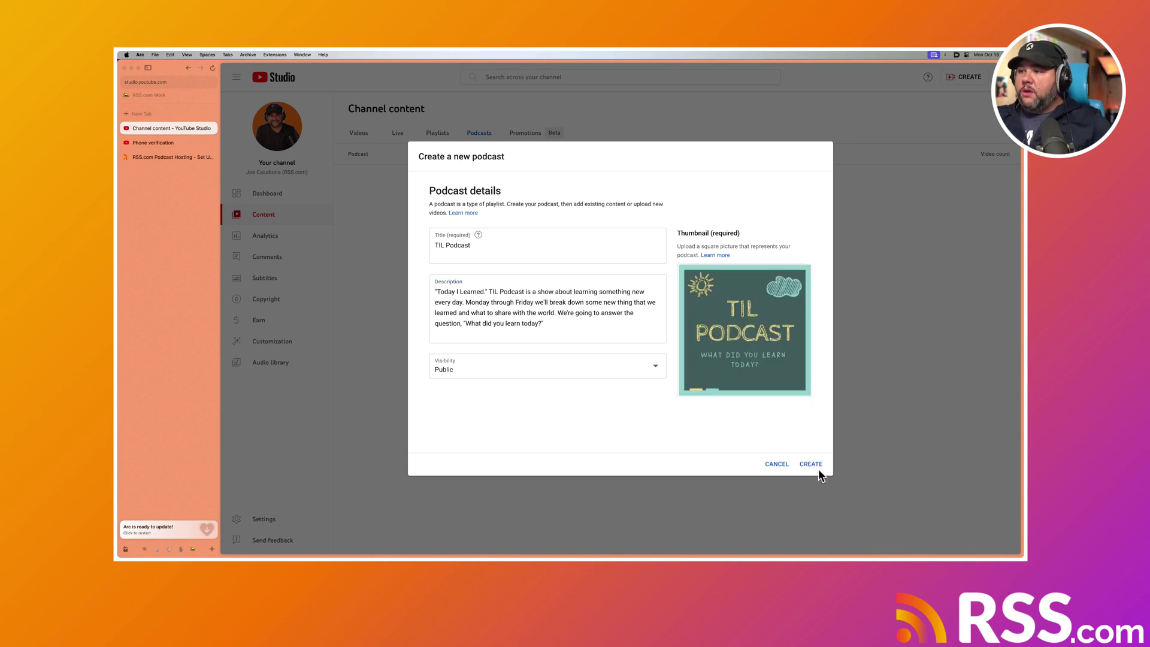
pyautogui.click(810, 464)
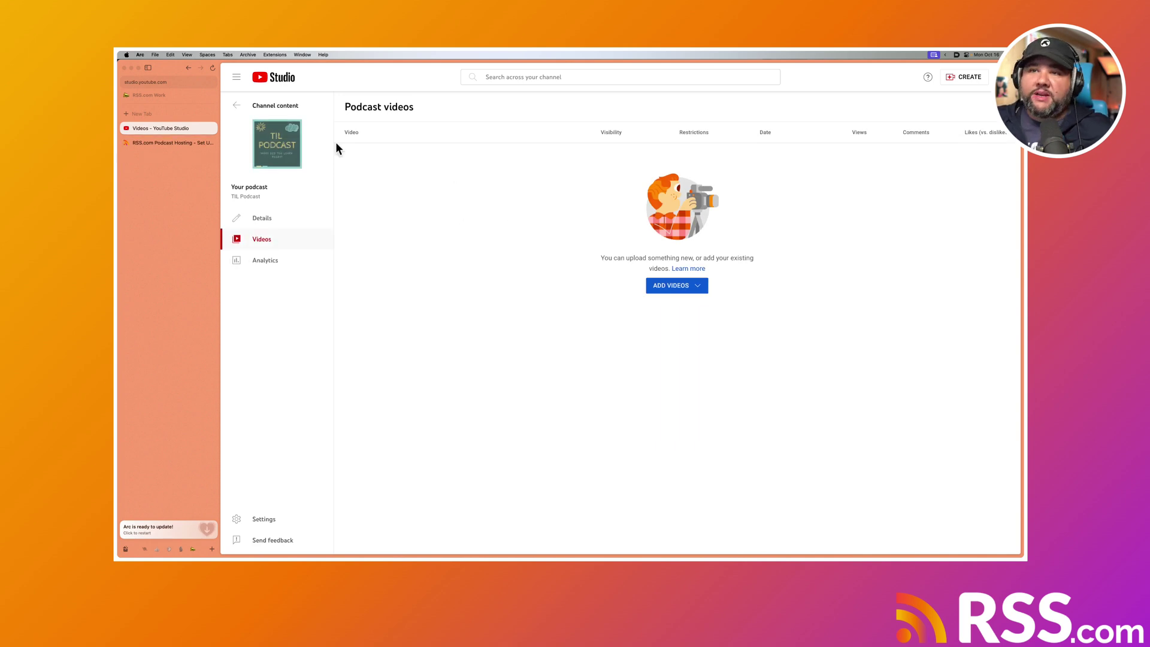
# Open the Publish to YouTube prompt for Episode 0, the trailer, on the RSS.com dashboard.
pyautogui.click(166, 146)
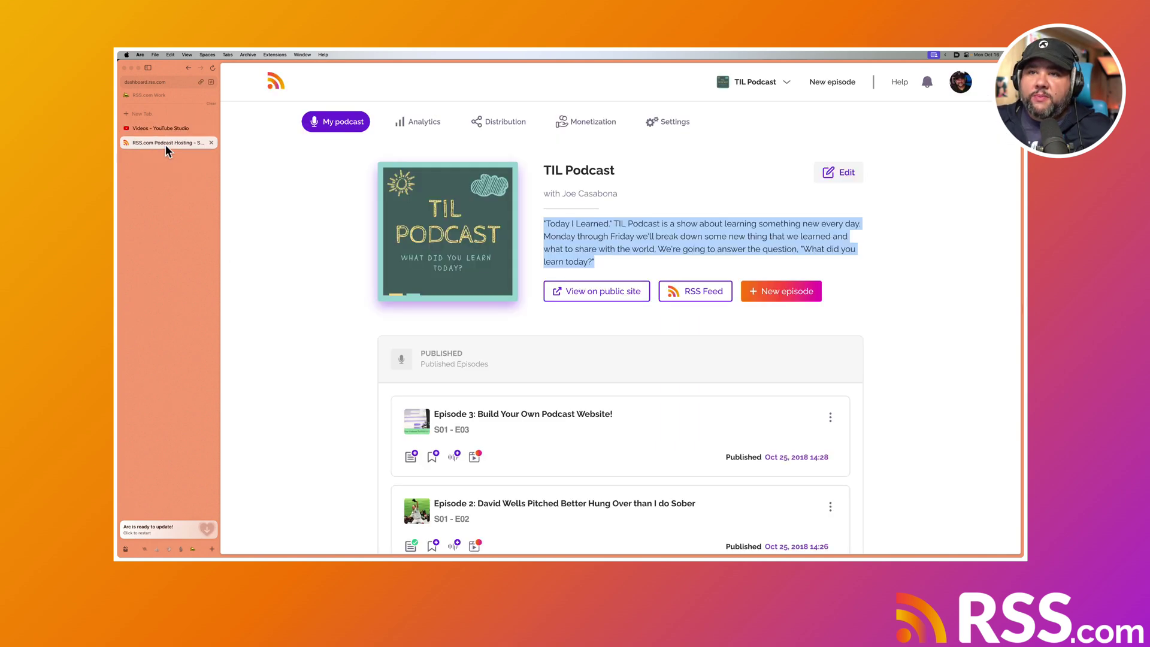
pyautogui.click(360, 283)
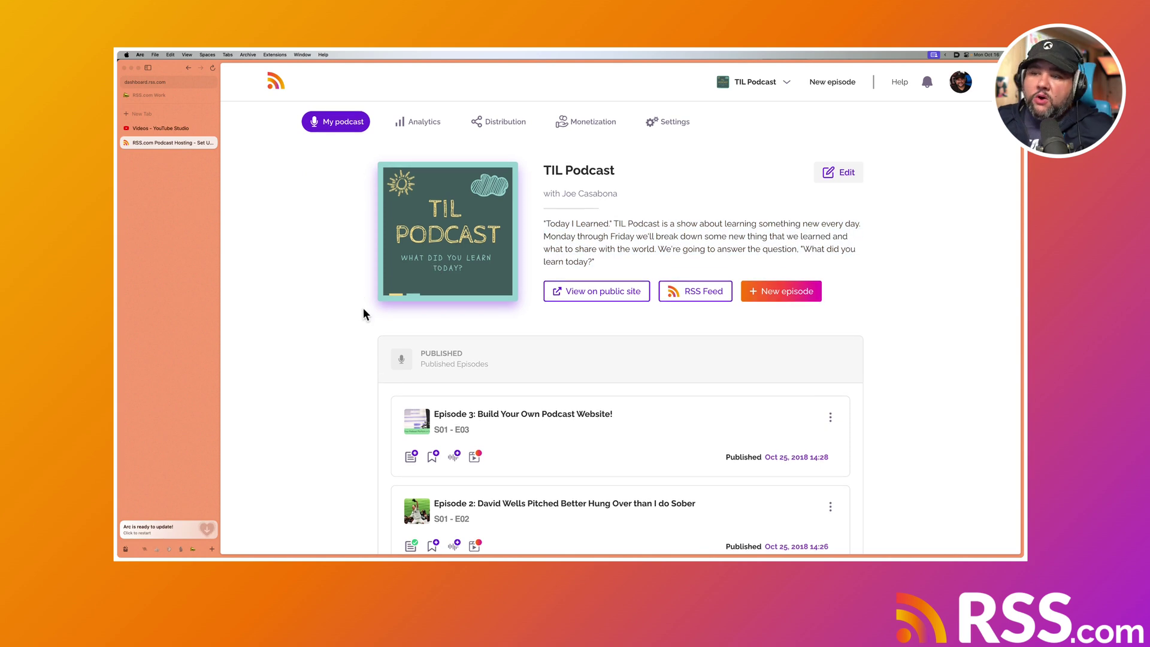
pyautogui.scroll(-3, 363, 308)
pyautogui.scroll(-3, 363, 307)
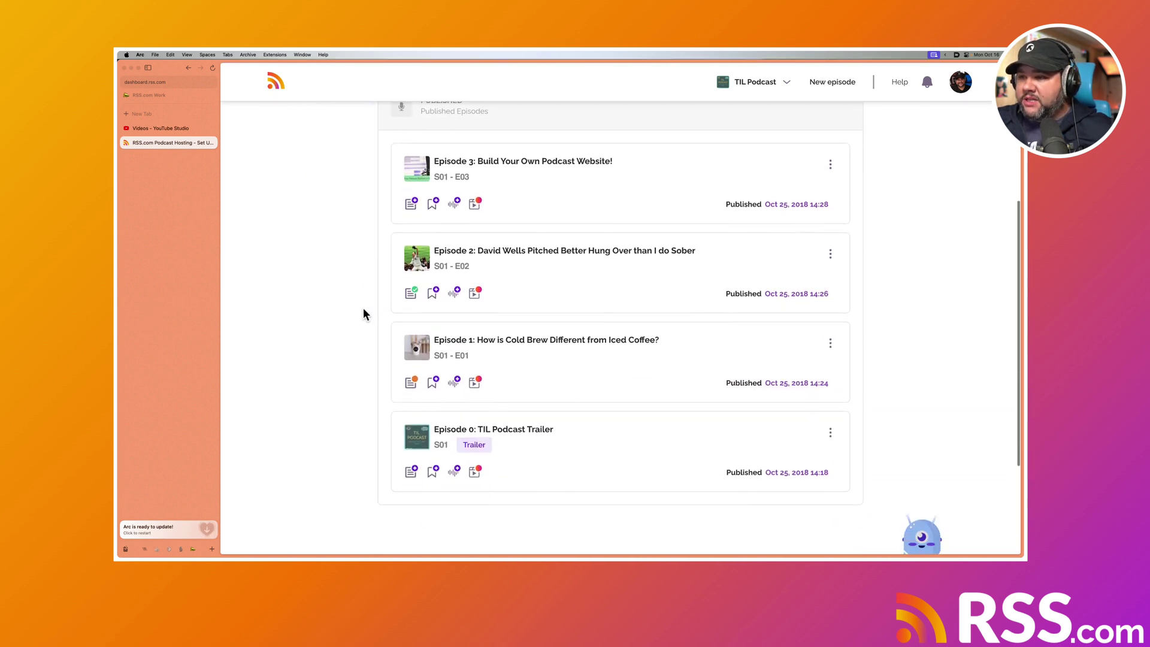
pyautogui.click(475, 469)
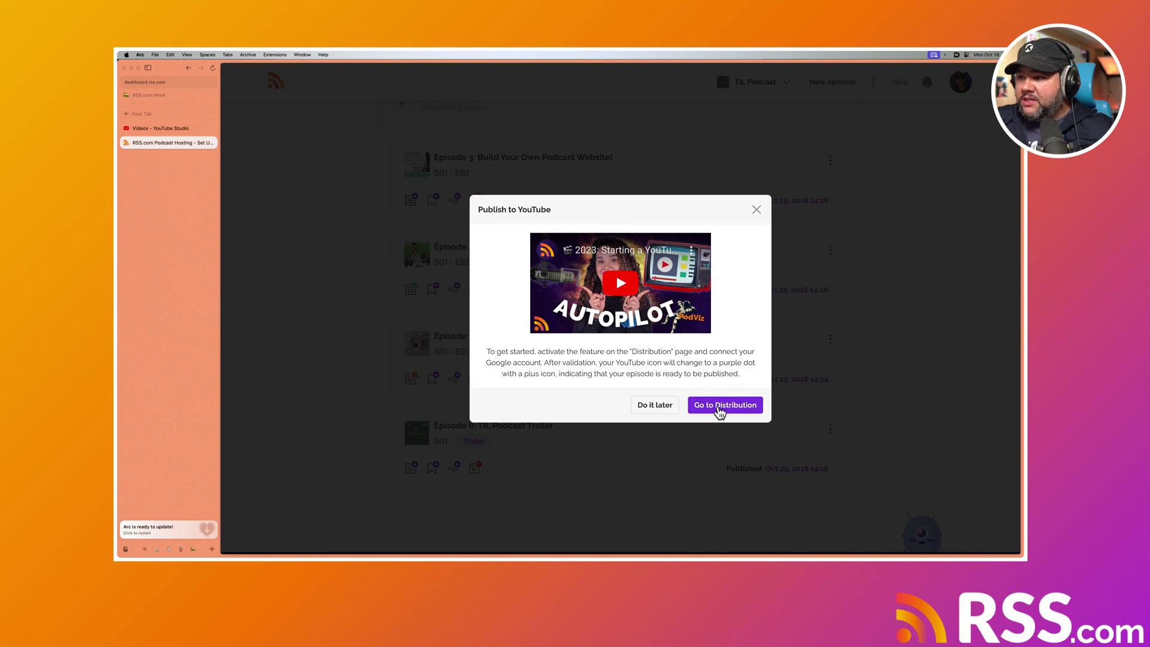
# Connect YouTube via Google sign-in and choose the TIL Podcast playlist, keeping Public and not-for-kids.
pyautogui.click(719, 407)
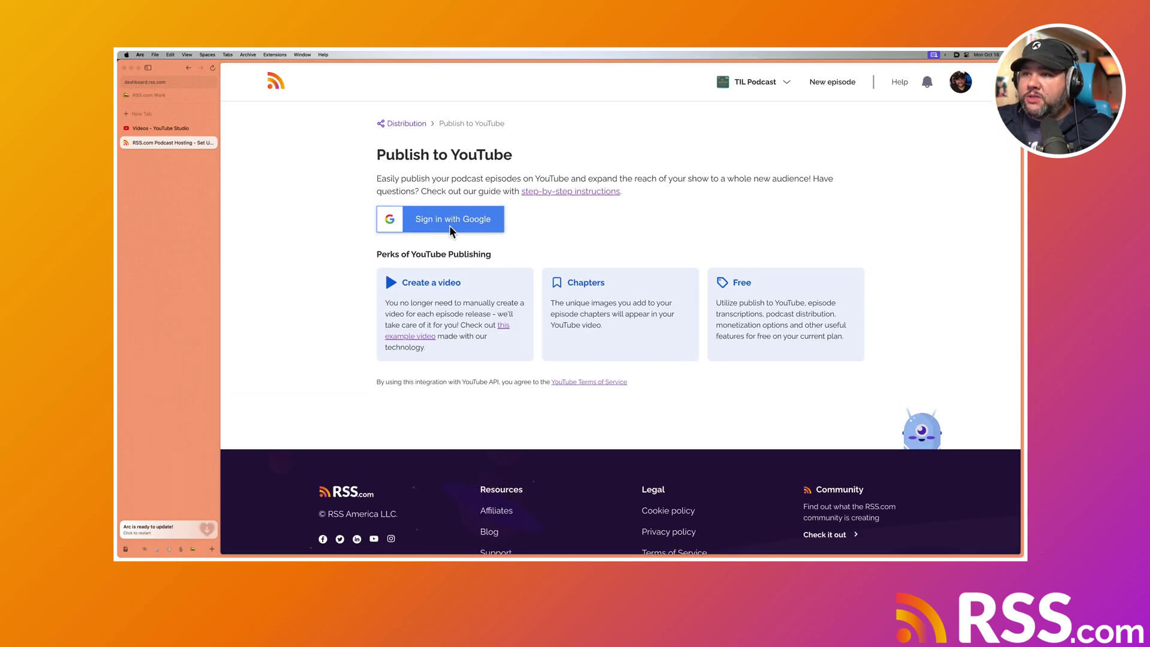
pyautogui.click(452, 230)
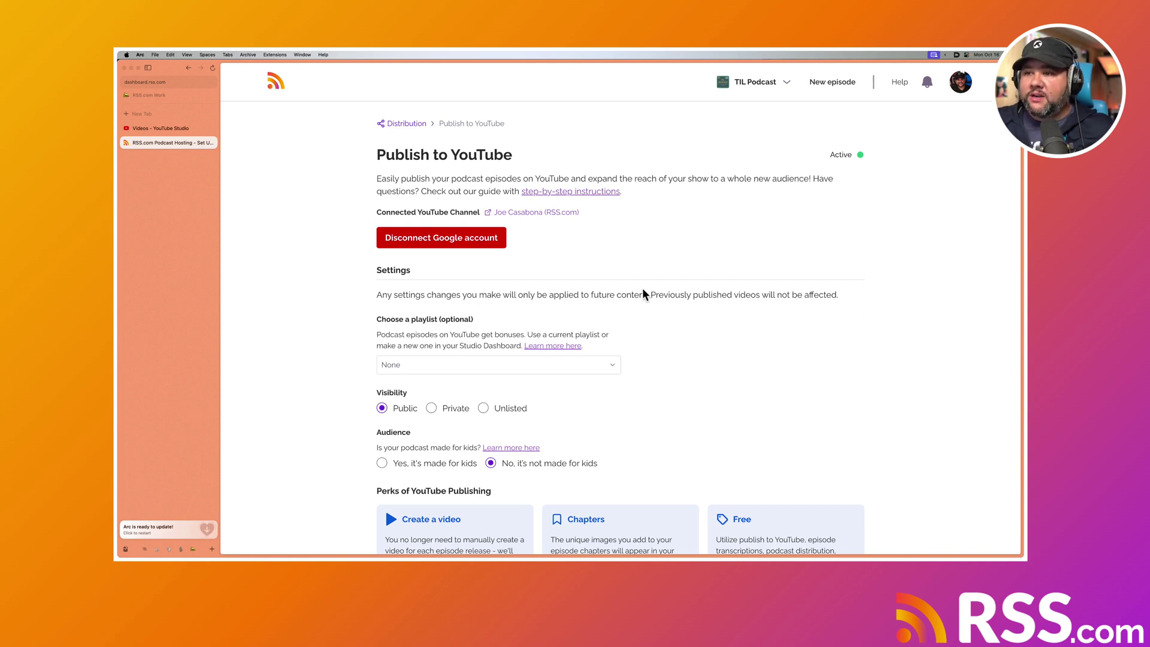
pyautogui.click(495, 366)
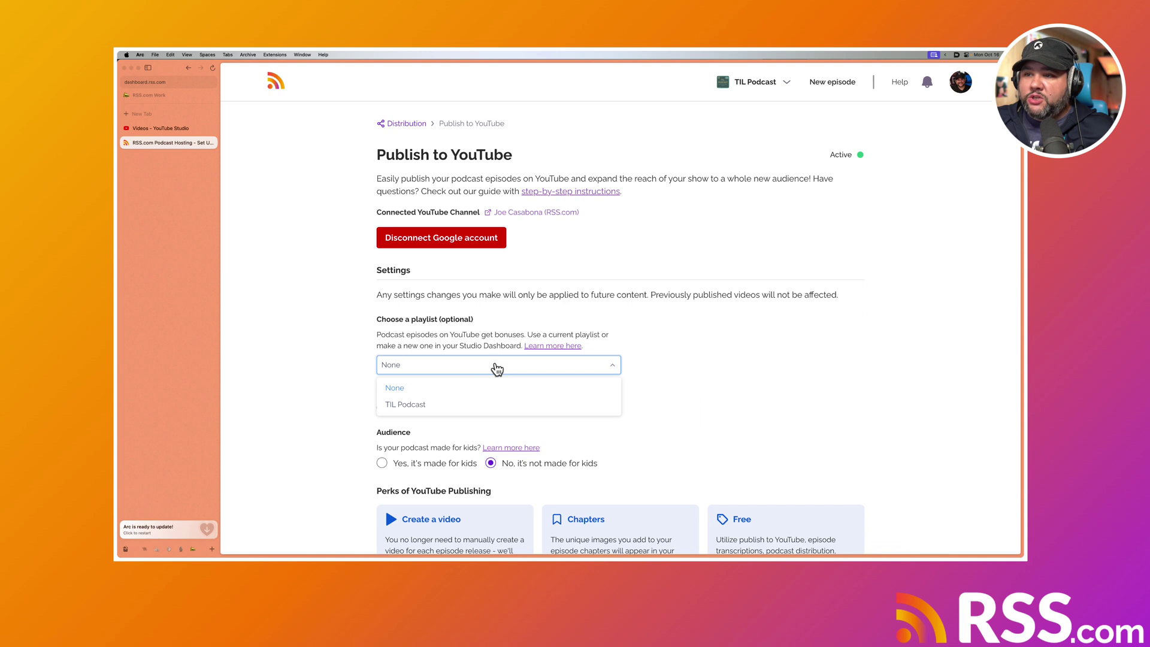
pyautogui.click(422, 407)
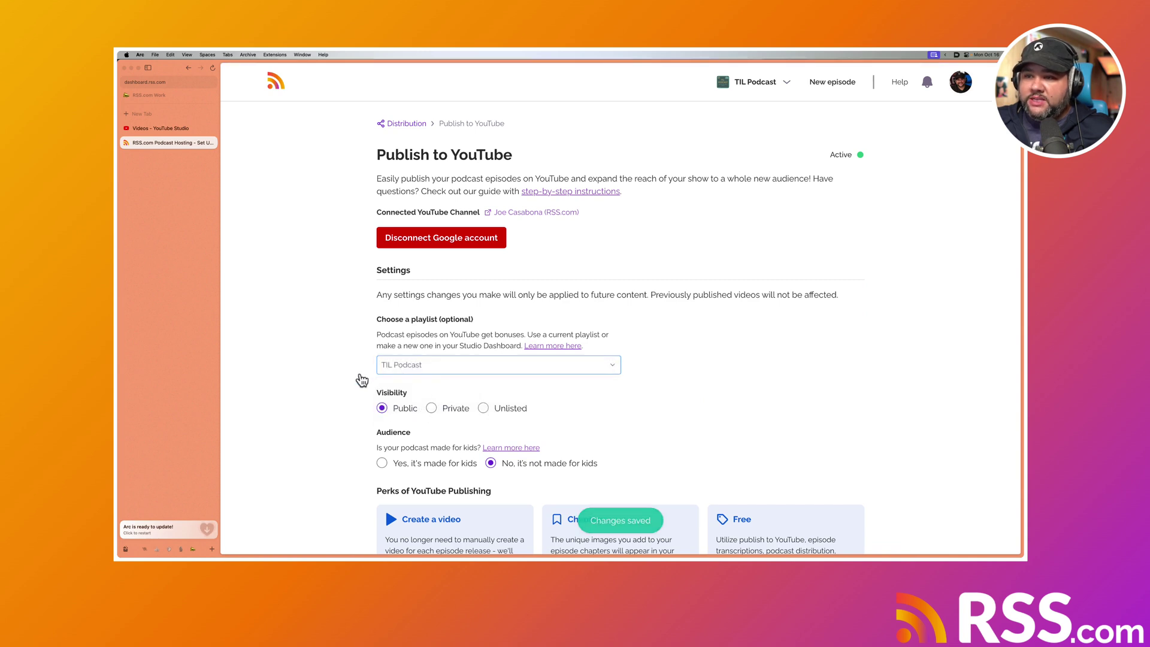
pyautogui.scroll(-3, 356, 374)
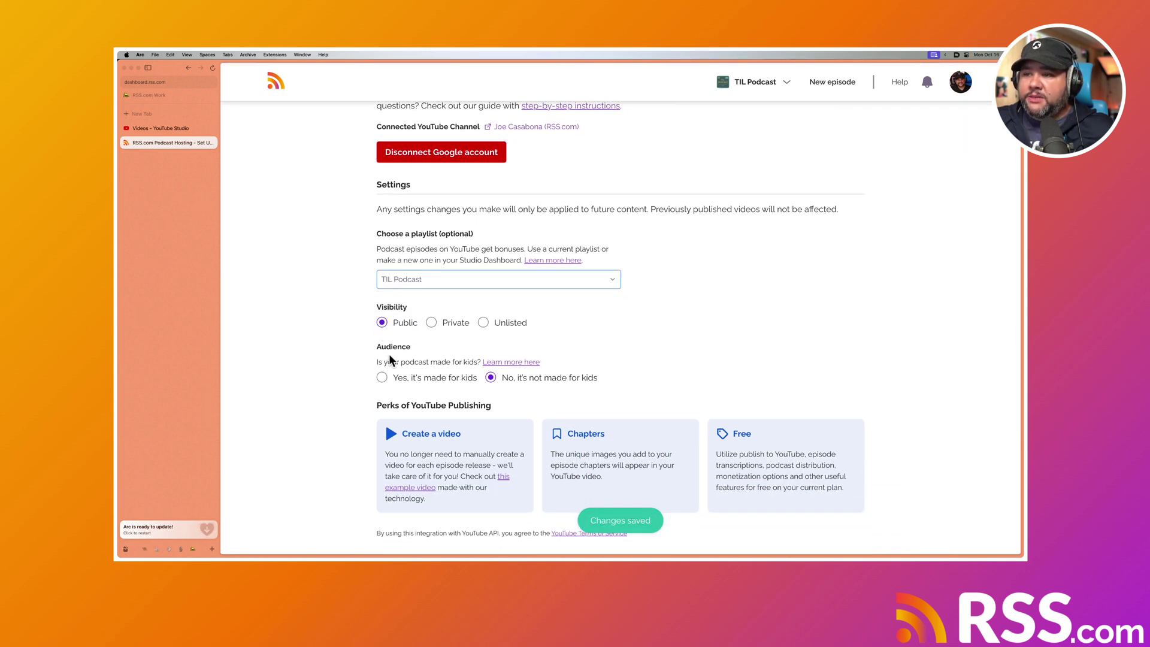
pyautogui.scroll(-1, 390, 359)
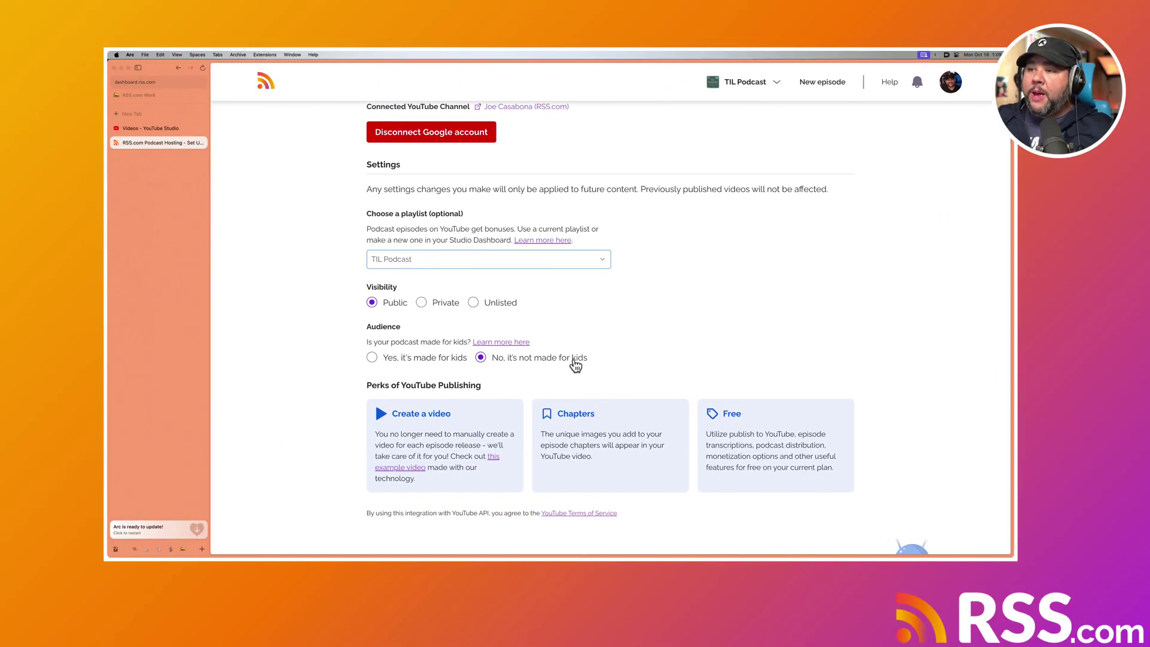
pyautogui.scroll(-1, 588, 351)
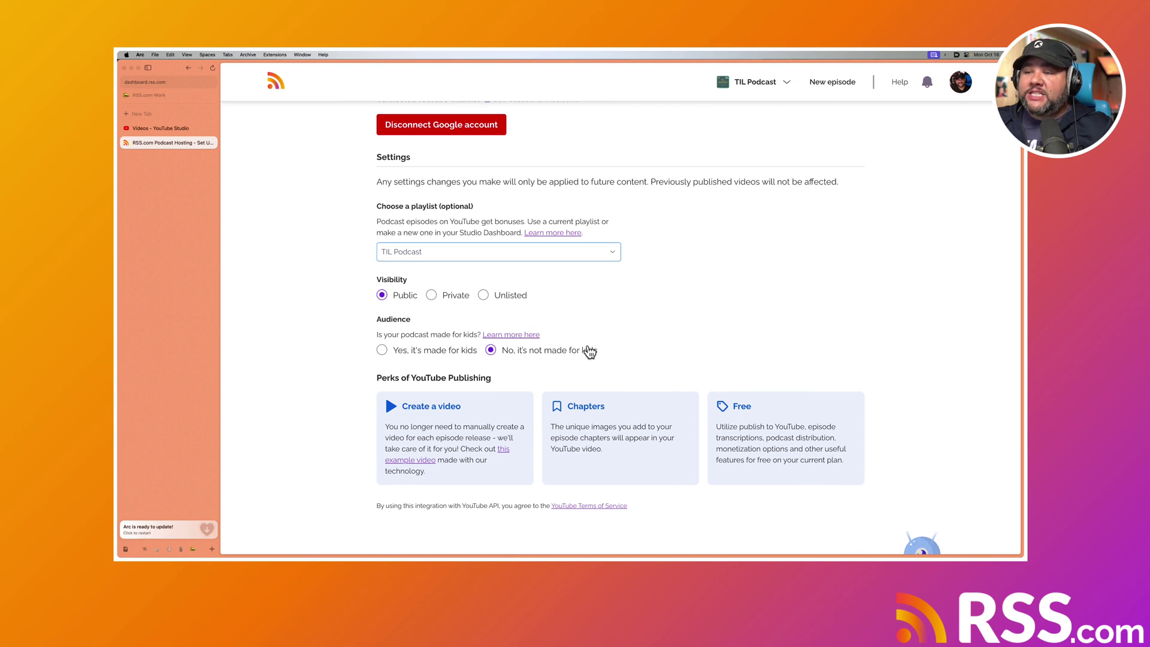
pyautogui.scroll(-1, 586, 352)
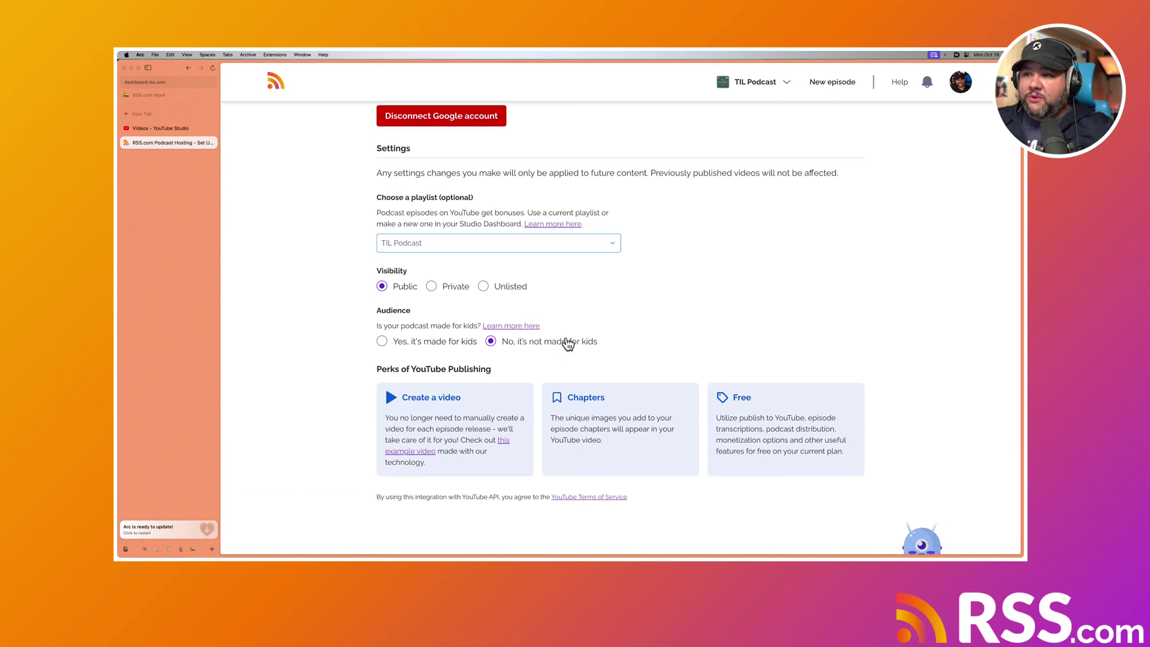
pyautogui.scroll(-5, 571, 353)
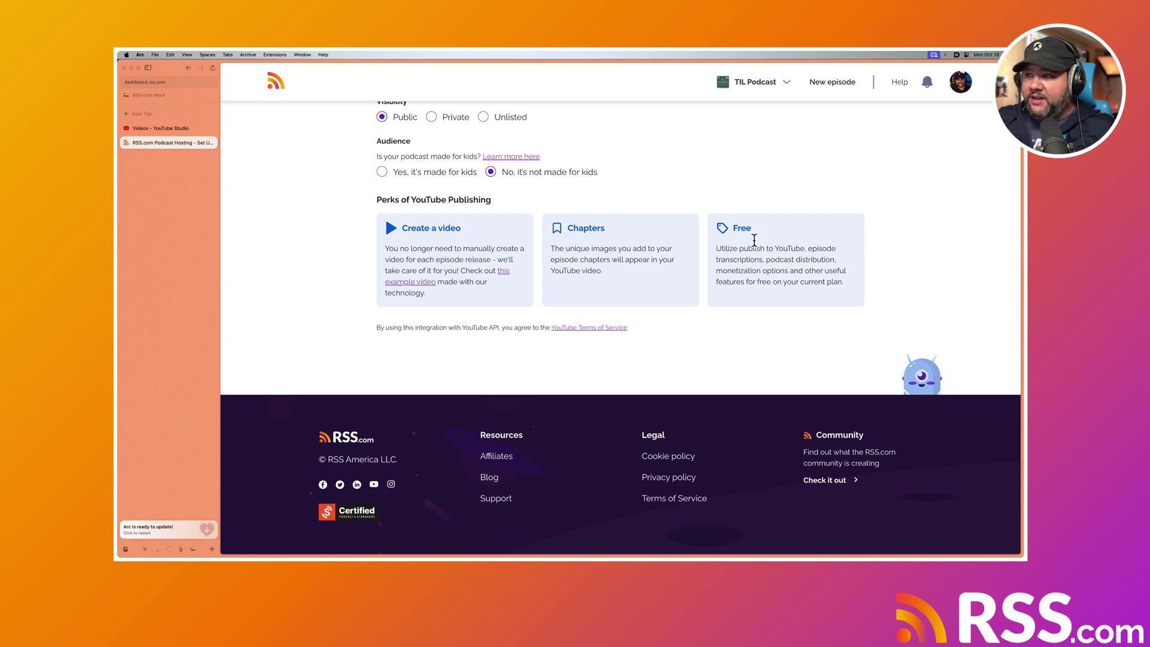
pyautogui.scroll(8, 700, 303)
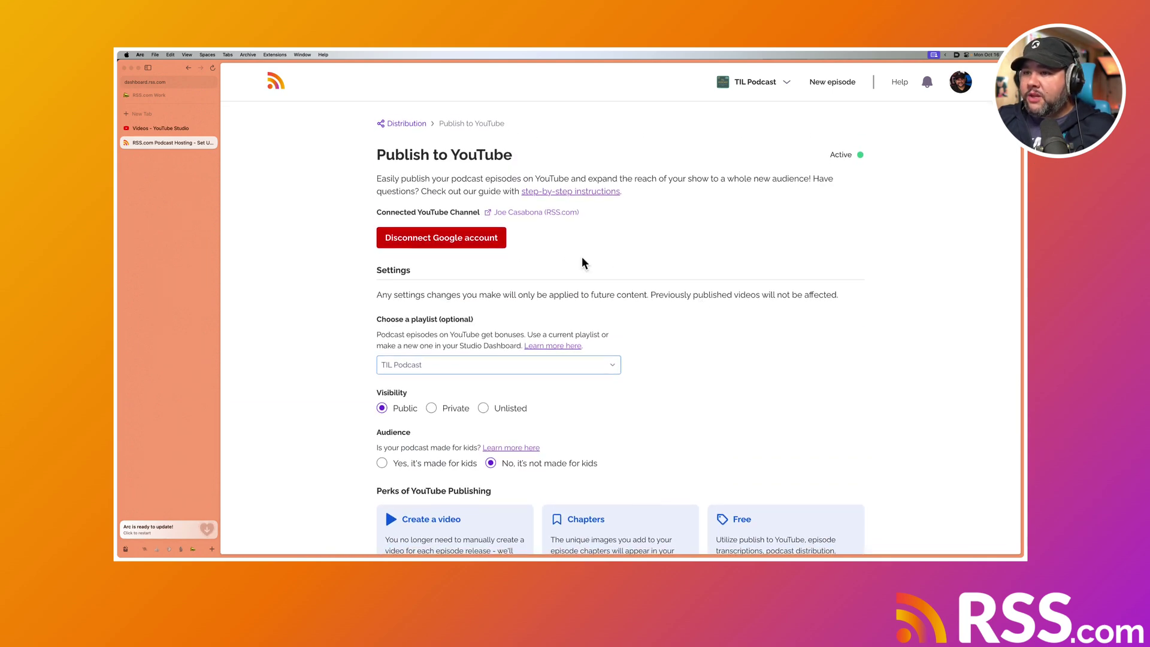
# Return to the TIL Podcast episode list and publish the trailer to YouTube as a video.
pyautogui.scroll(-5, 581, 256)
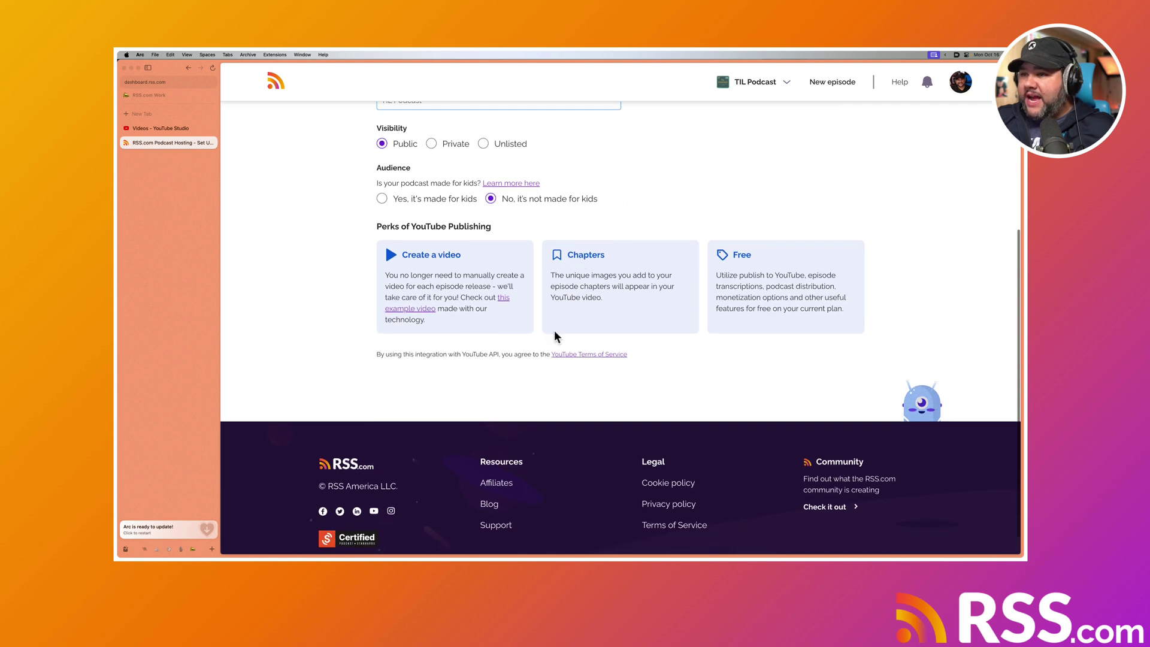
pyautogui.scroll(5, 555, 331)
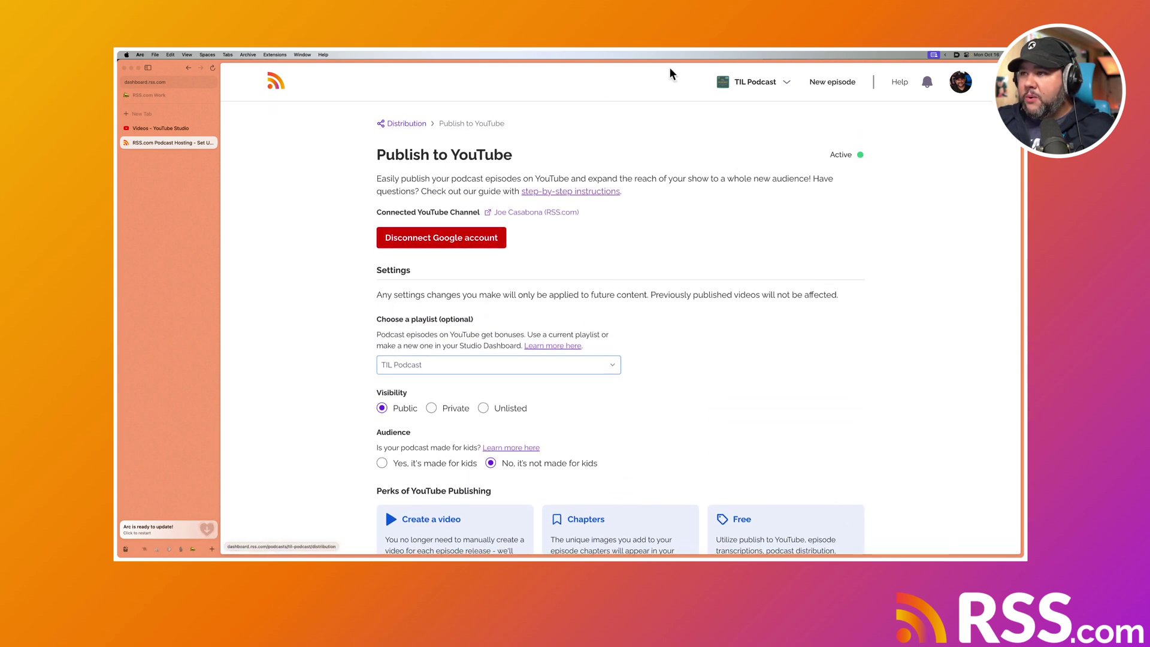
pyautogui.click(746, 82)
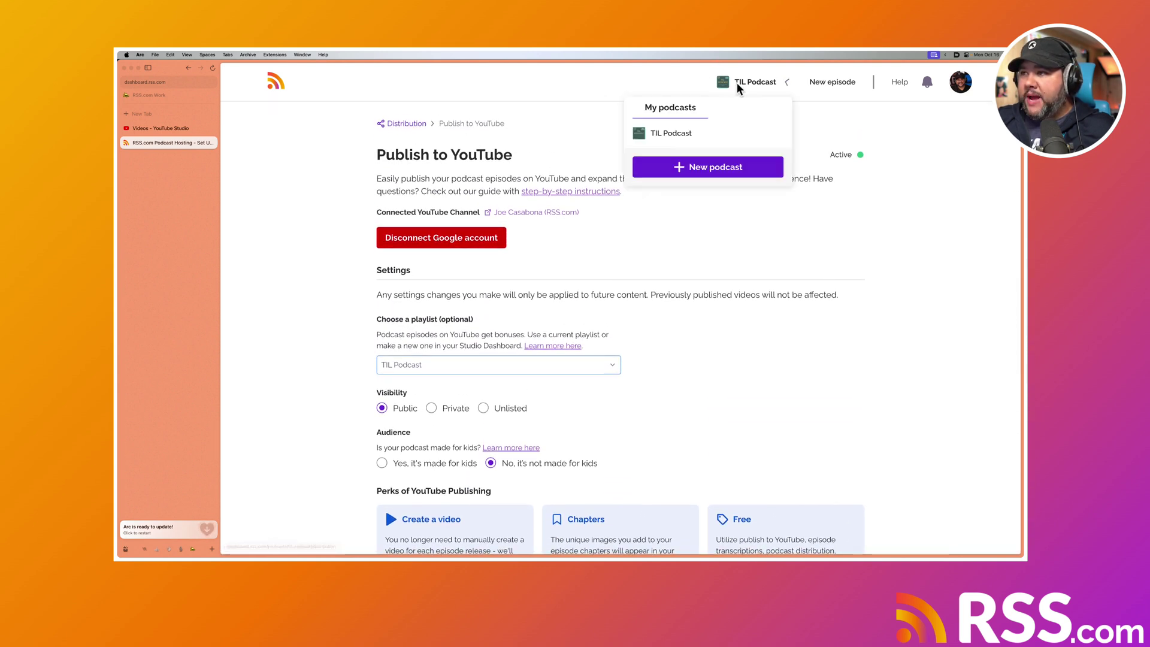
pyautogui.click(668, 134)
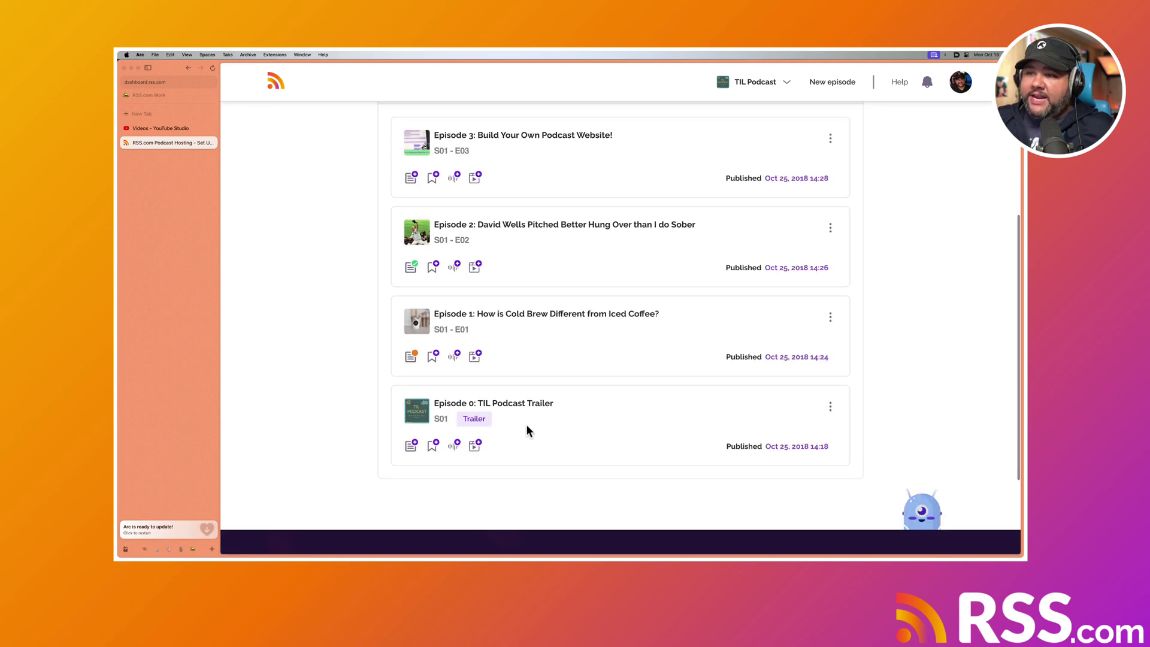
pyautogui.click(475, 446)
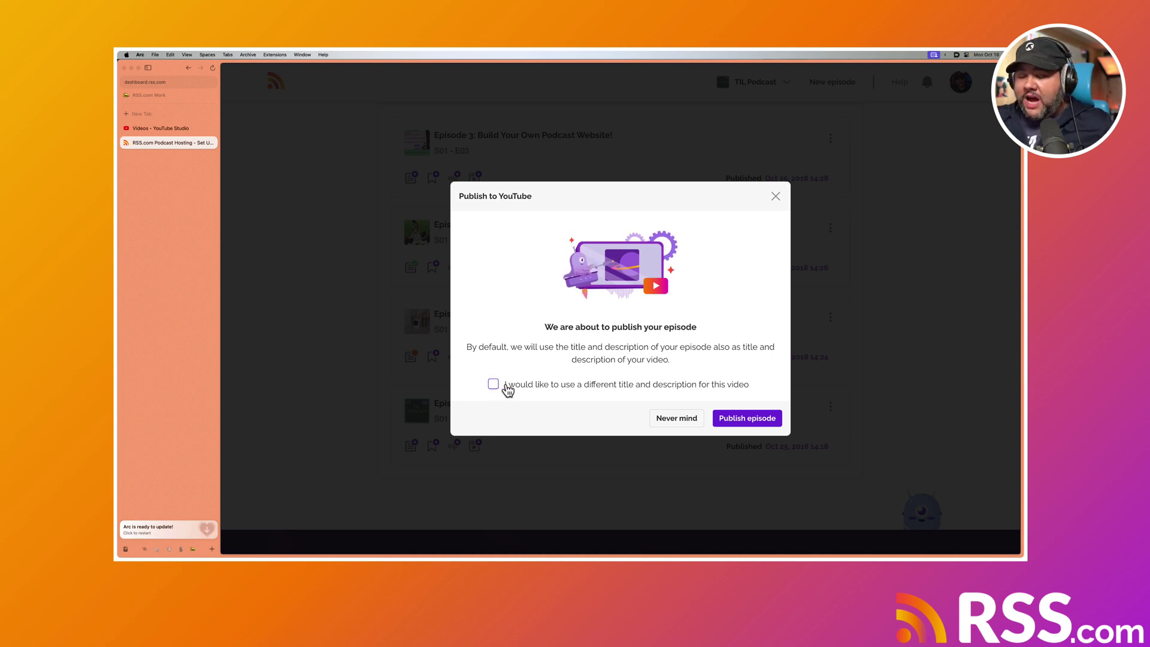
pyautogui.click(745, 419)
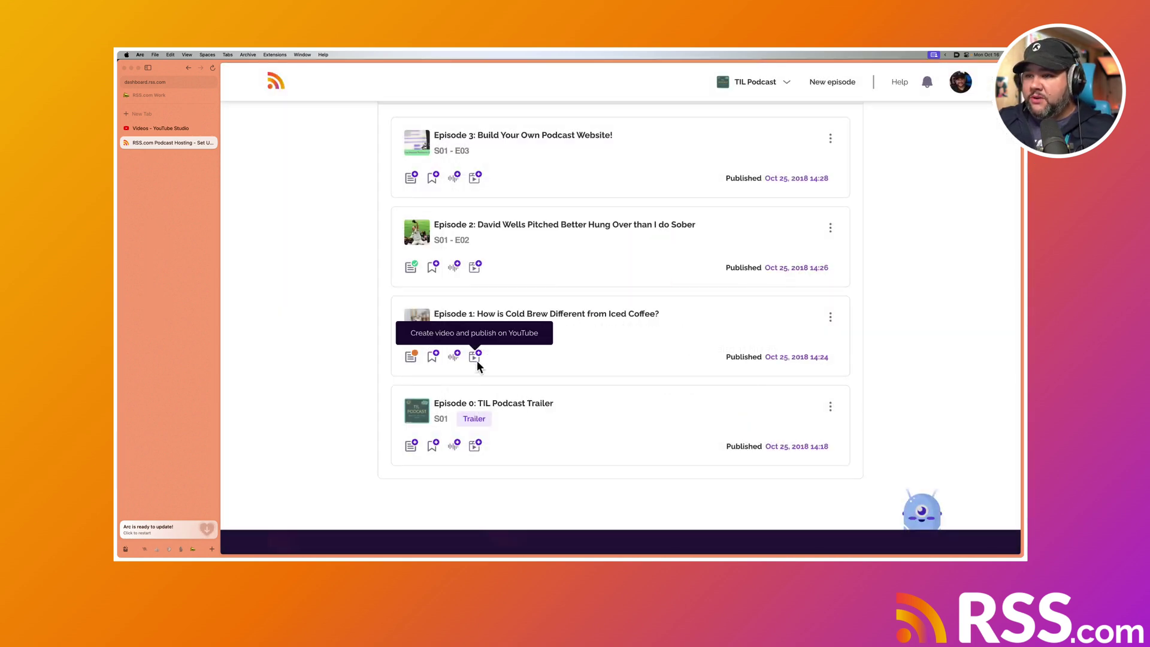
# Publish Episode 1 and Episode 0 to YouTube as videos.
pyautogui.click(475, 360)
pyautogui.click(739, 419)
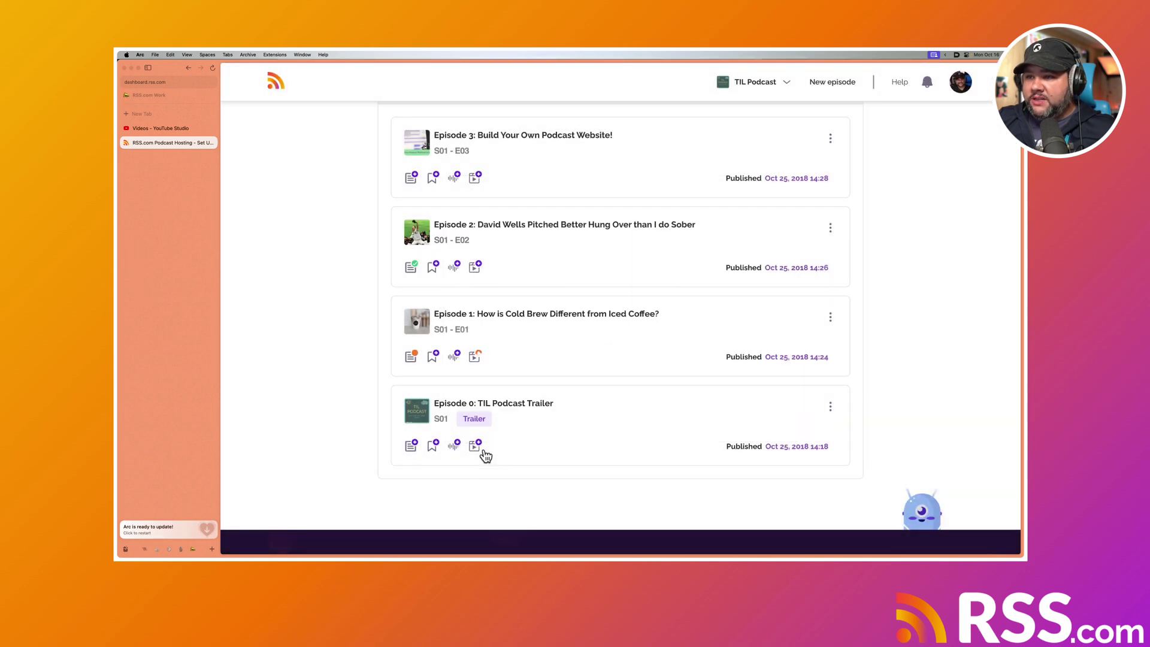
pyautogui.click(475, 446)
pyautogui.click(734, 419)
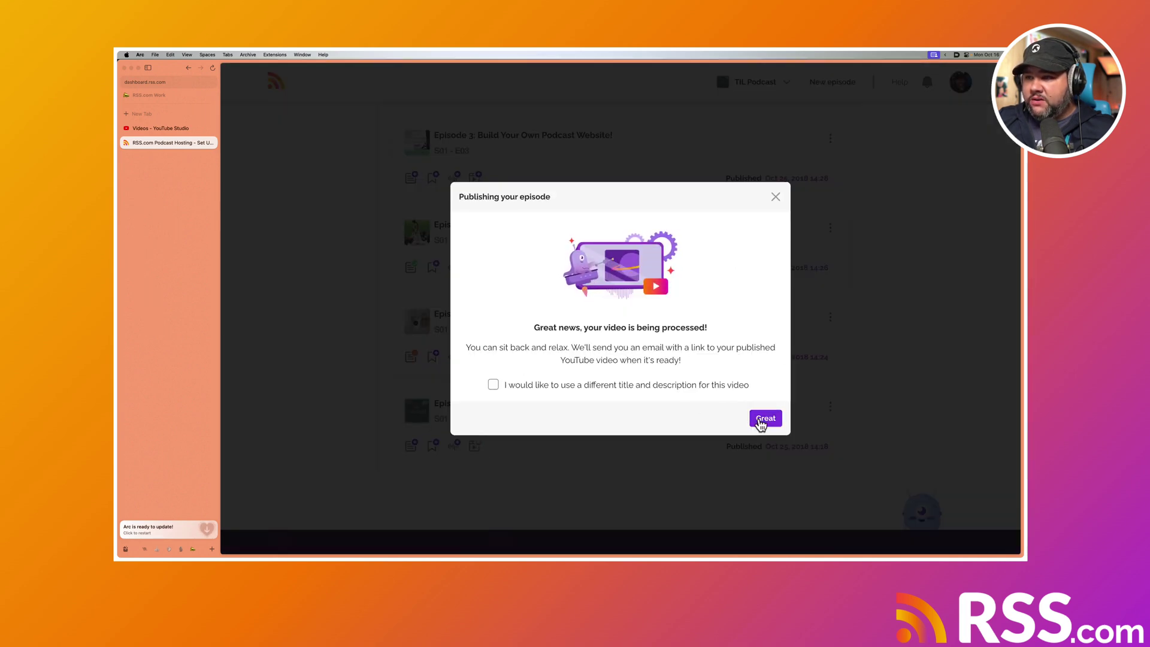
pyautogui.click(765, 419)
# Publish Episode 2 and Episode 3 to YouTube as videos.
pyautogui.click(476, 268)
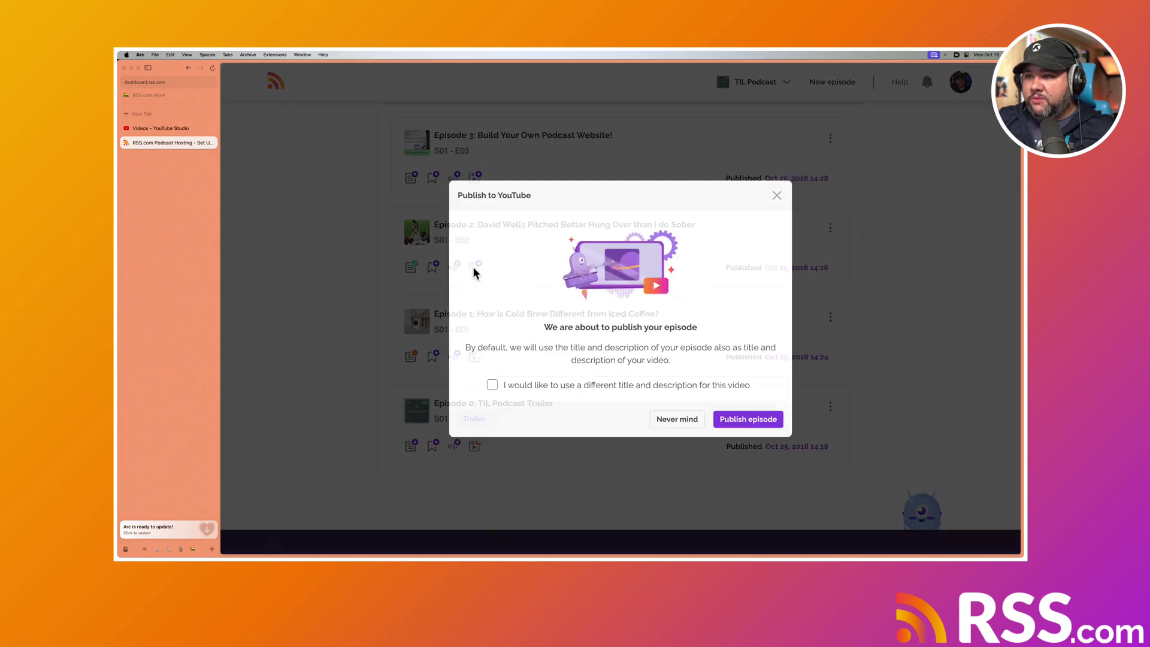
pyautogui.click(722, 416)
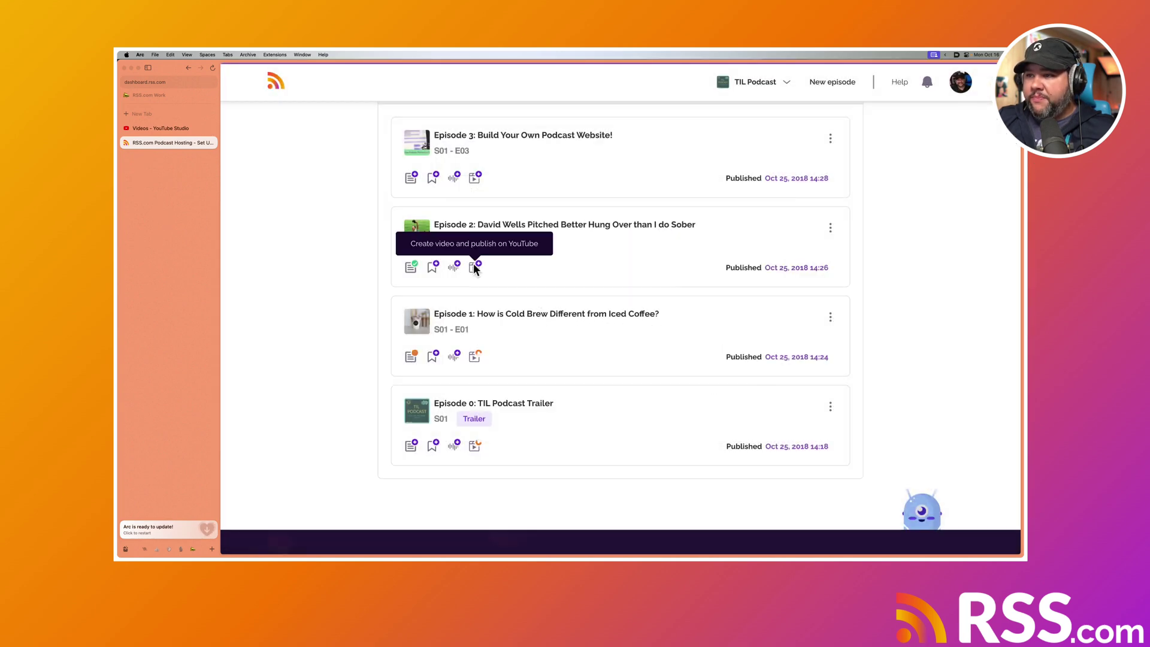
pyautogui.click(475, 177)
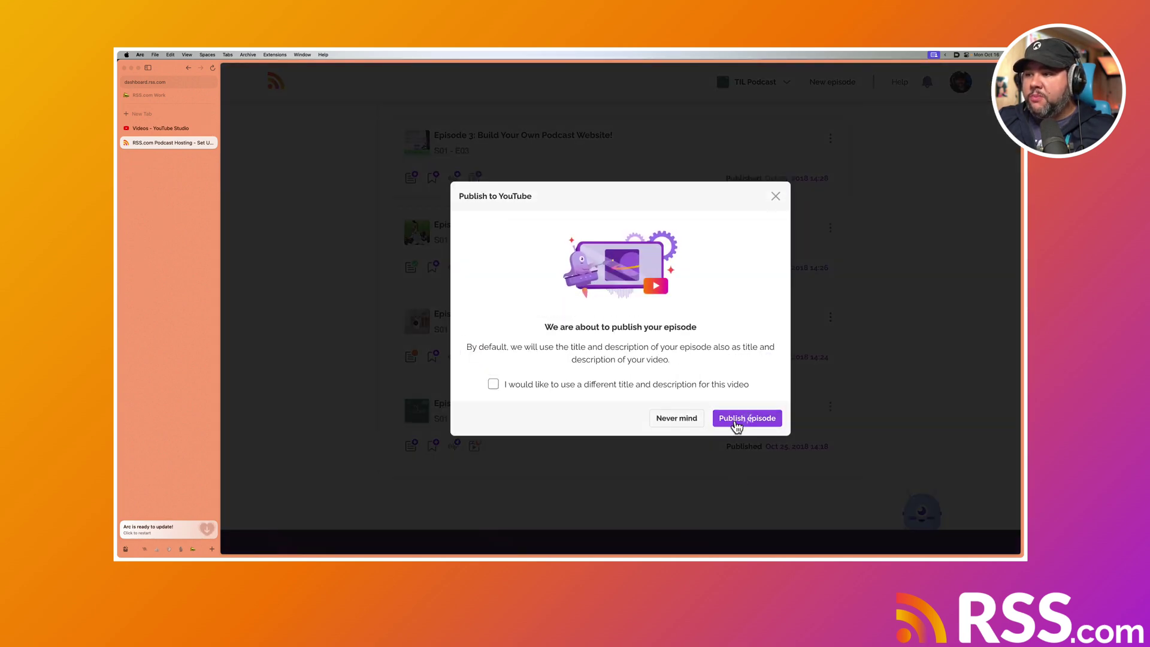
pyautogui.click(737, 419)
pyautogui.scroll(2, 647, 360)
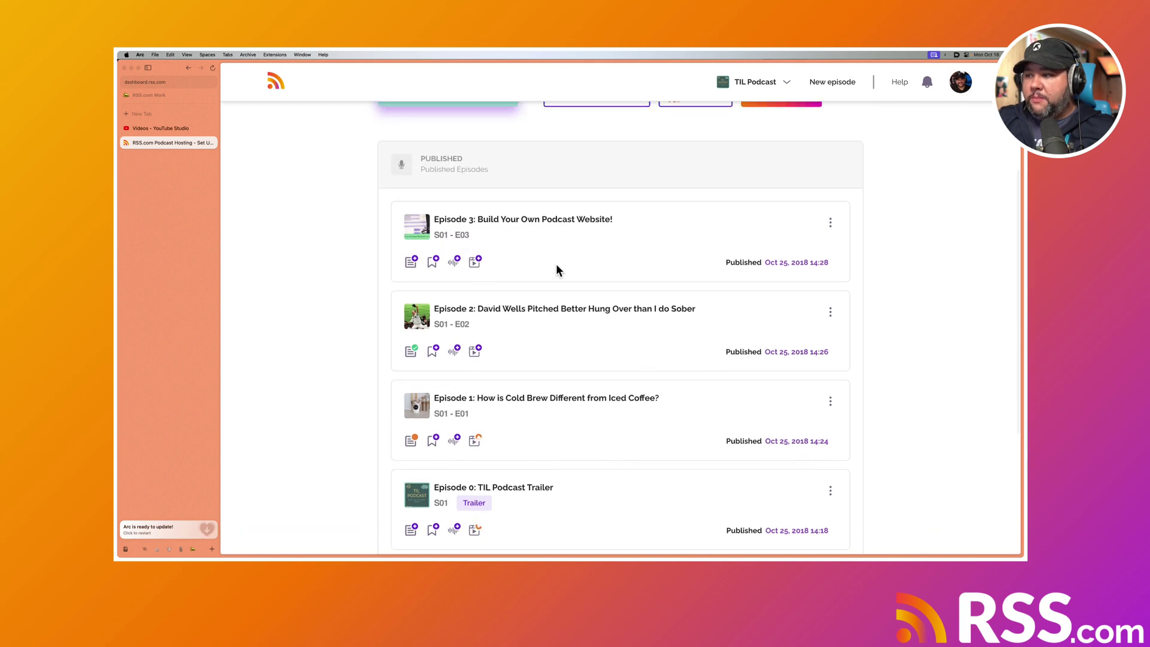
pyautogui.scroll(4, 549, 316)
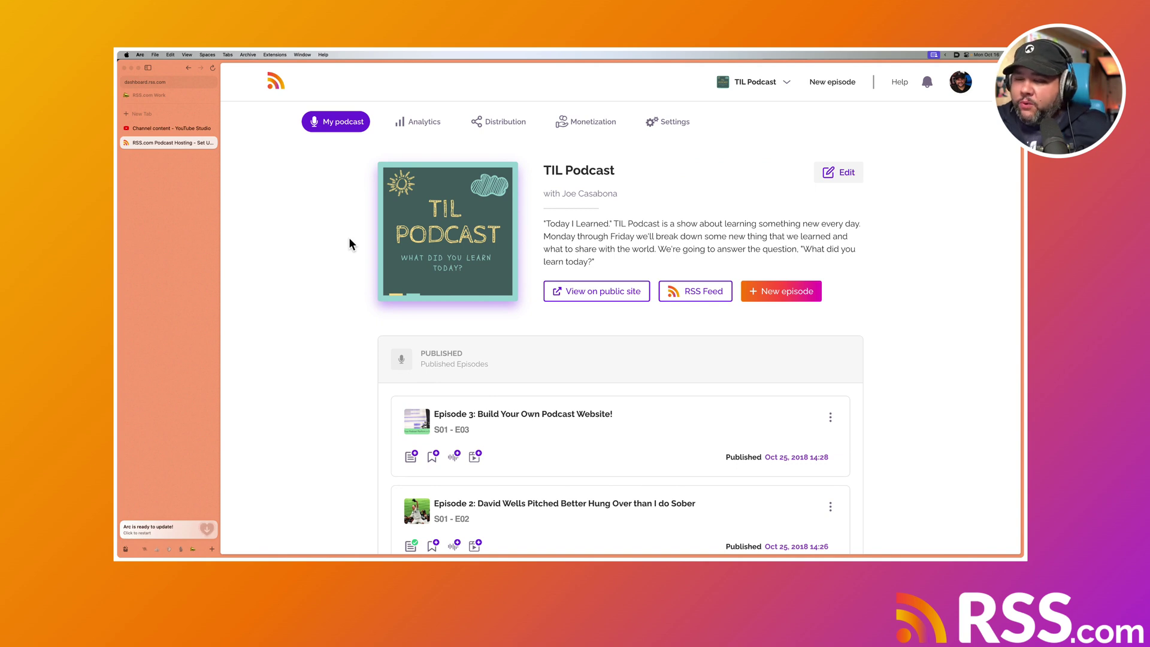
# Start a new episode titled 'Podcast SWAP: Podcast Workflows' with episode notes and episode art.
pyautogui.click(779, 294)
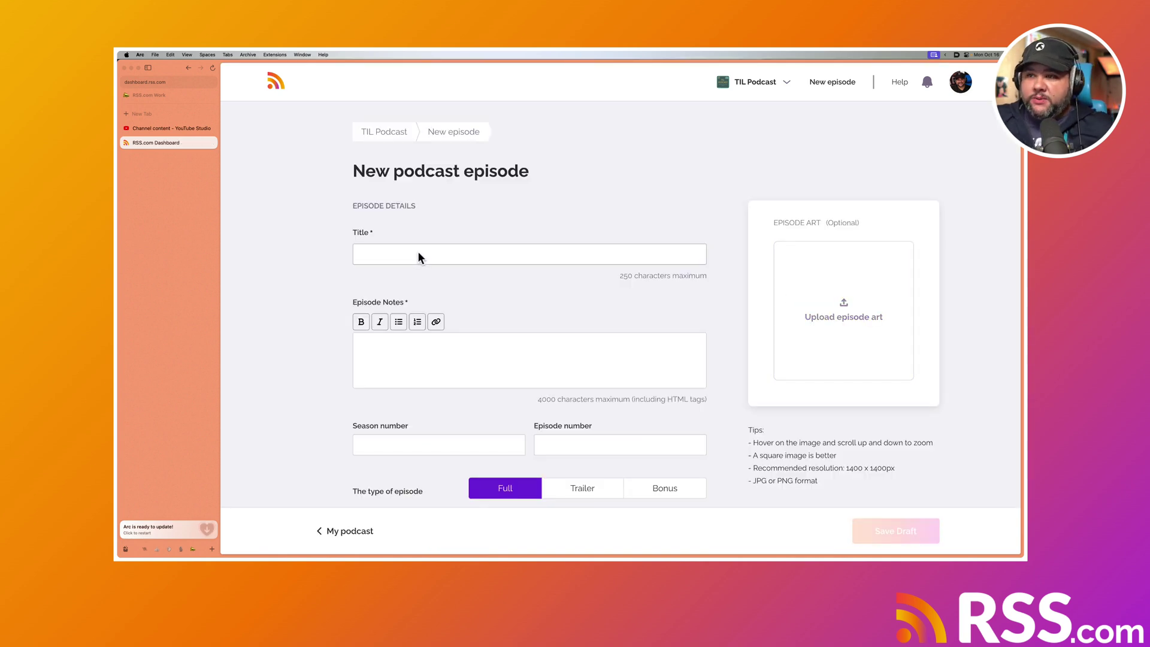
pyautogui.click(419, 253)
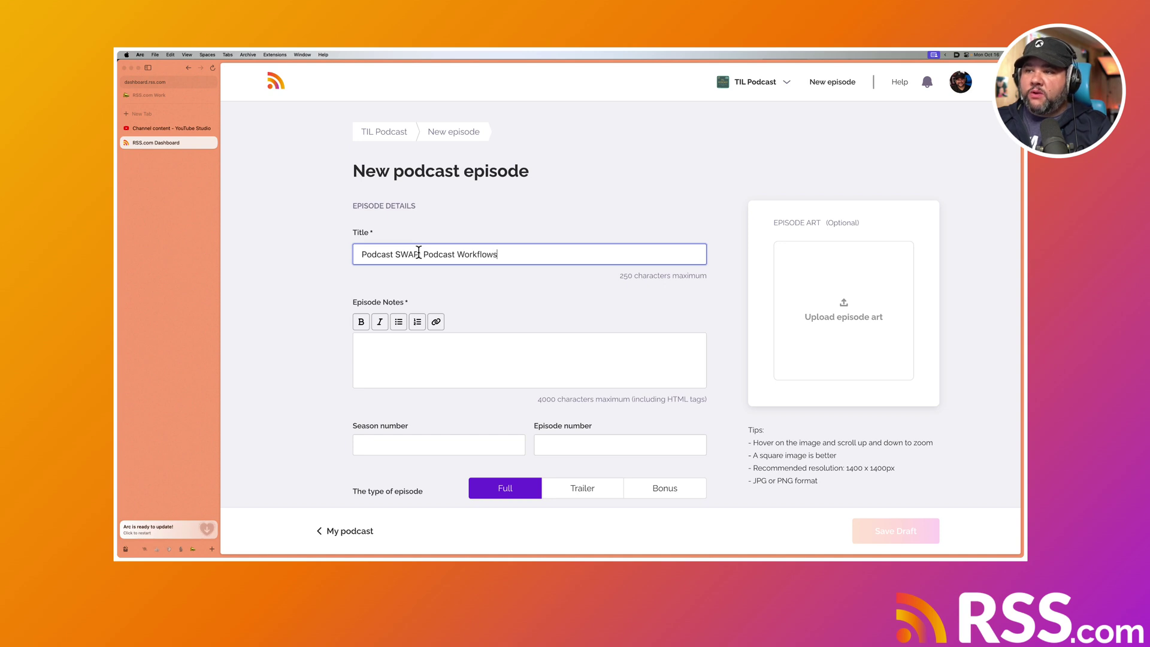
pyautogui.click(385, 354)
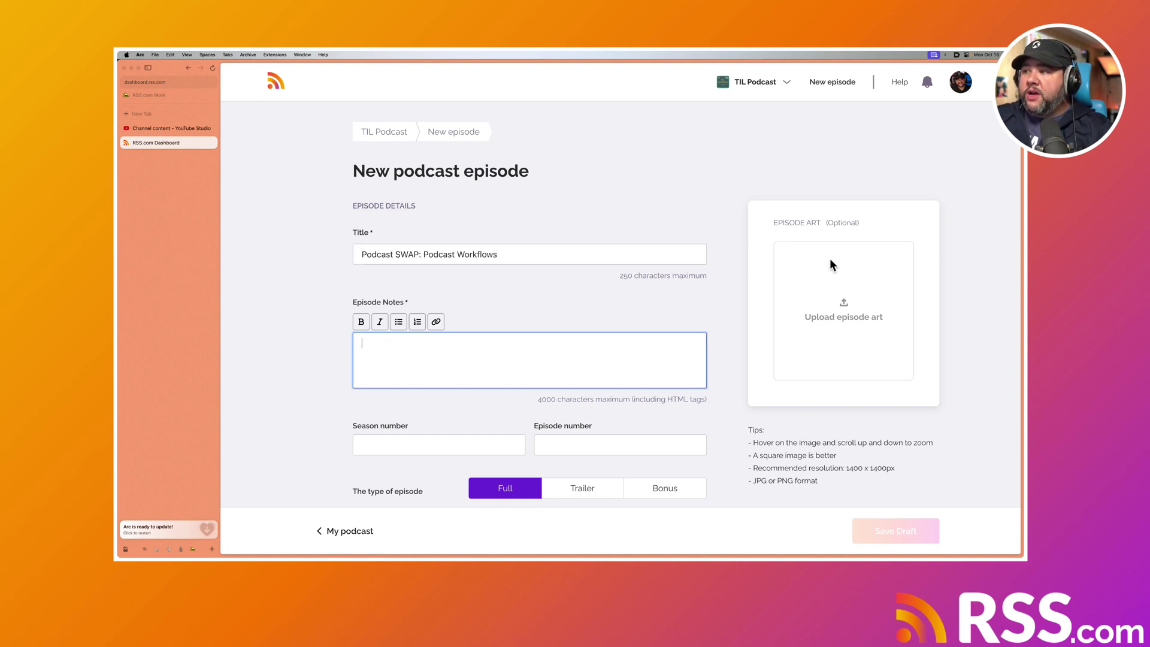
pyautogui.click(847, 301)
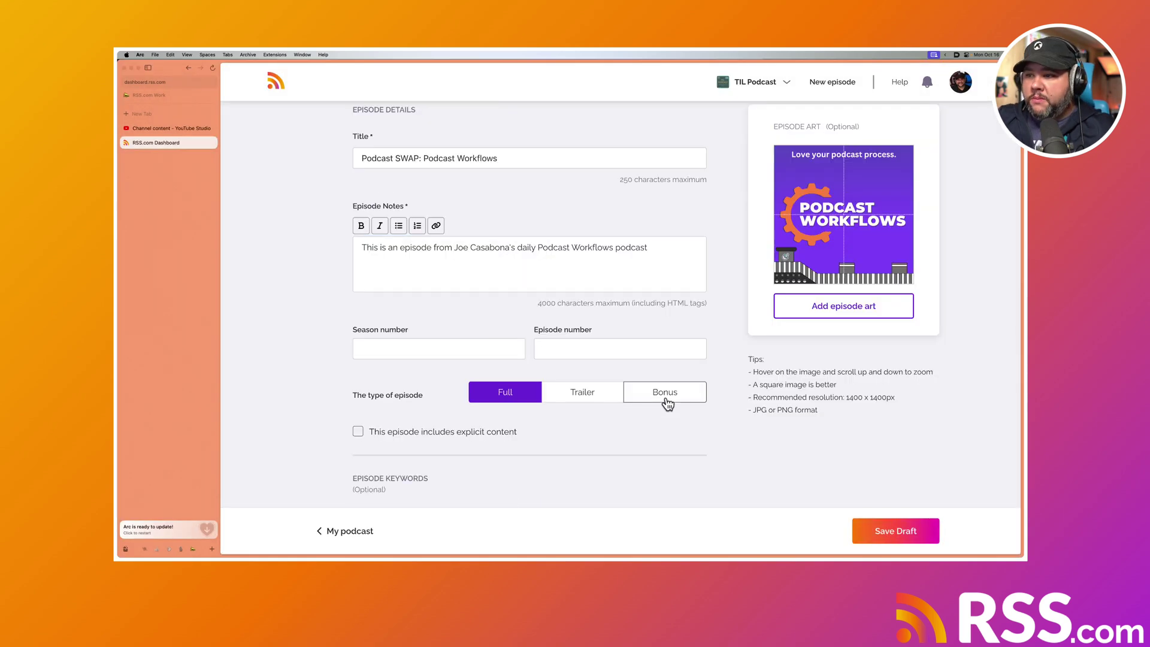
# Mark the episode as Bonus, attach its audio file, and save it as a draft.
pyautogui.click(666, 396)
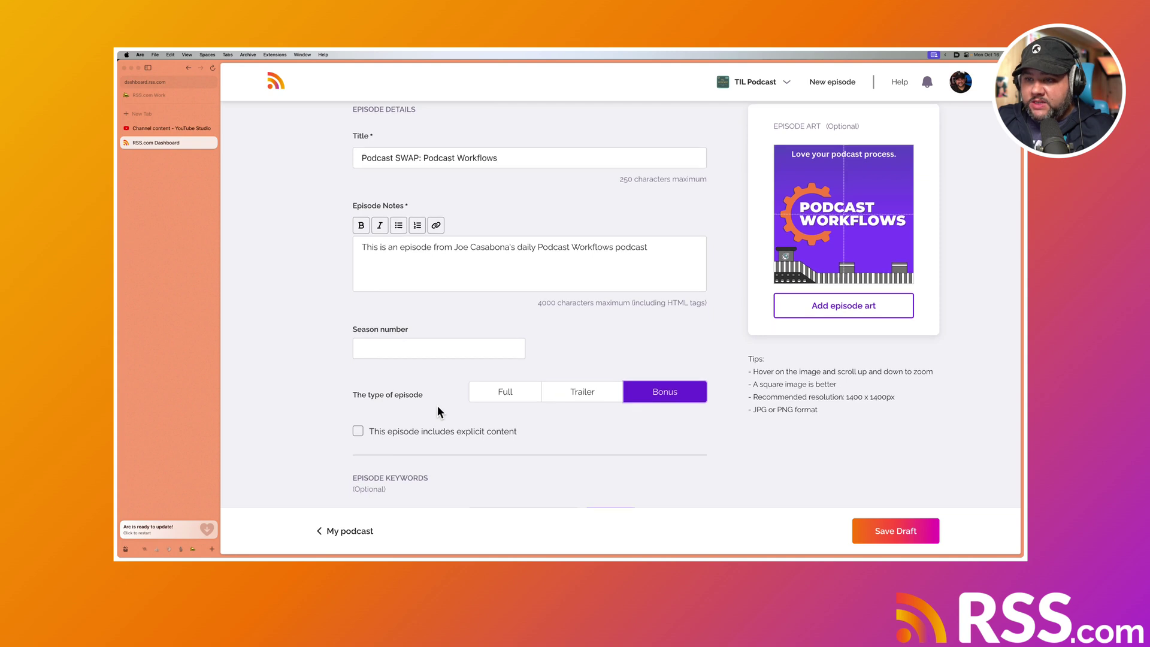
pyautogui.scroll(-5, 437, 406)
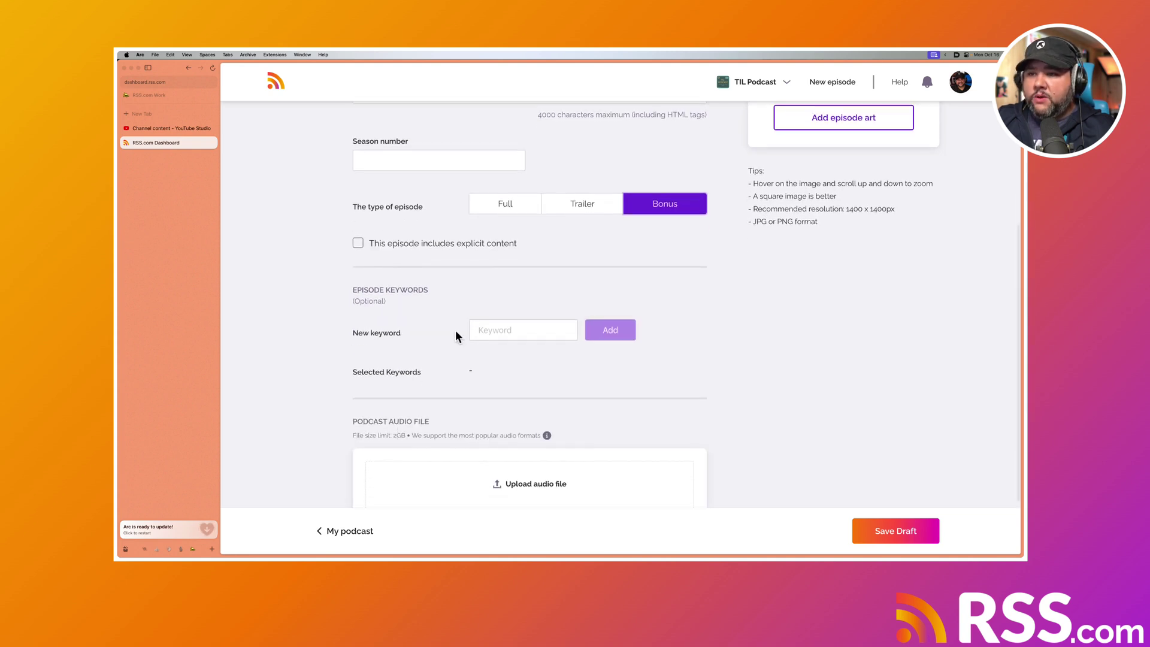
pyautogui.scroll(-3, 456, 336)
pyautogui.click(527, 396)
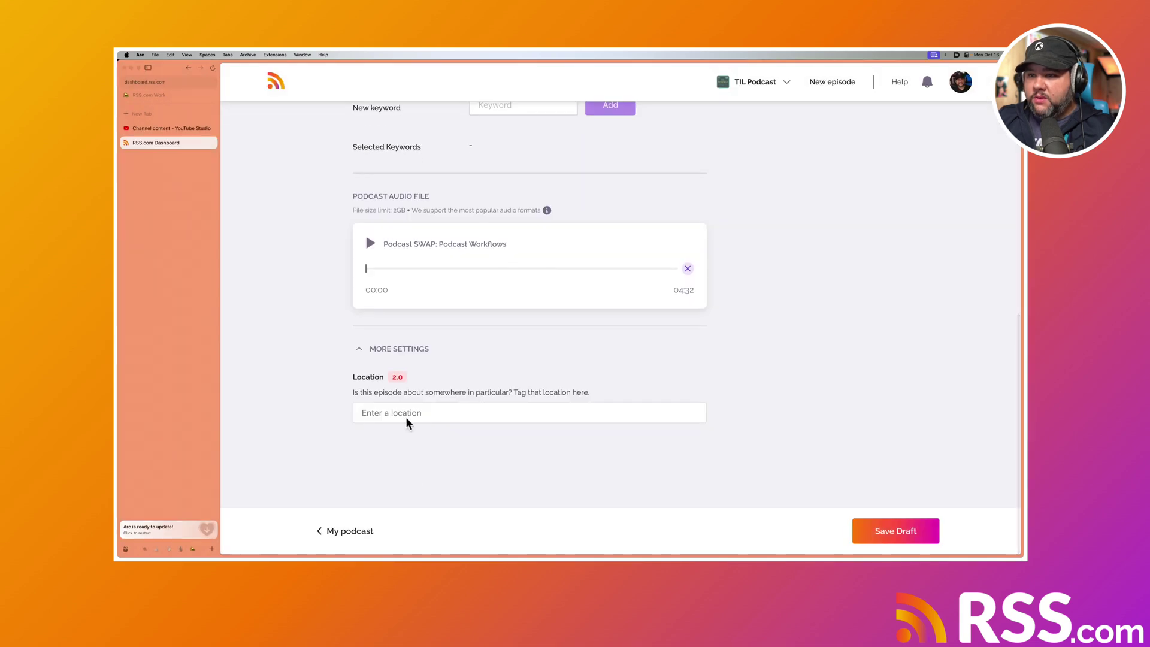
pyautogui.click(881, 534)
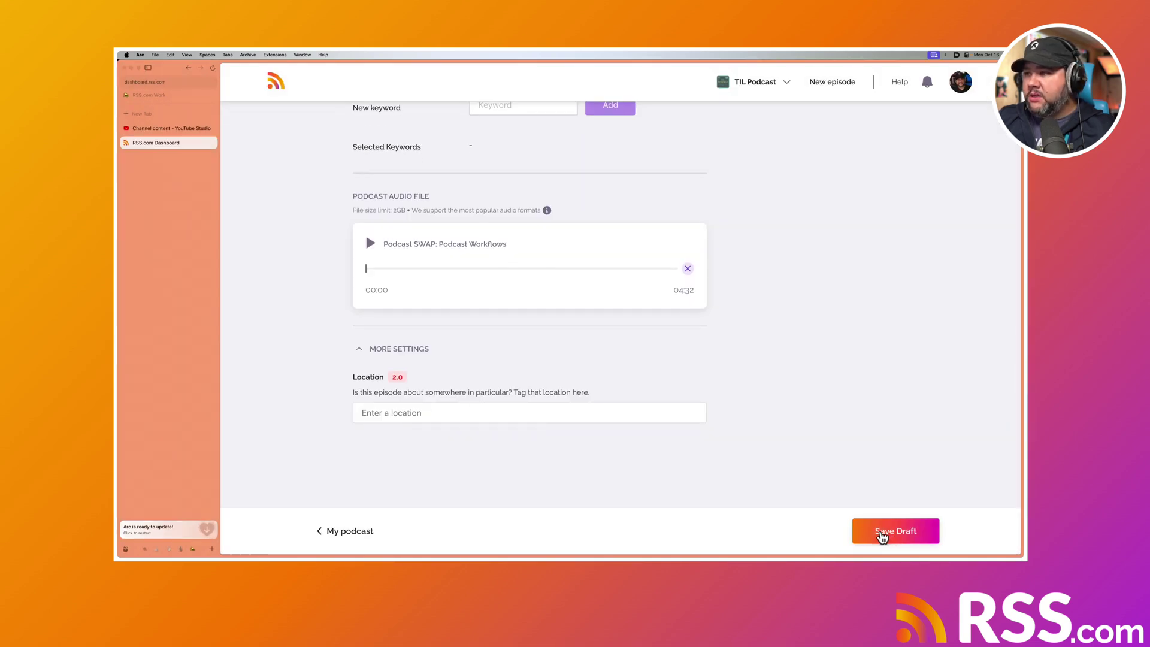
pyautogui.scroll(-10, 775, 496)
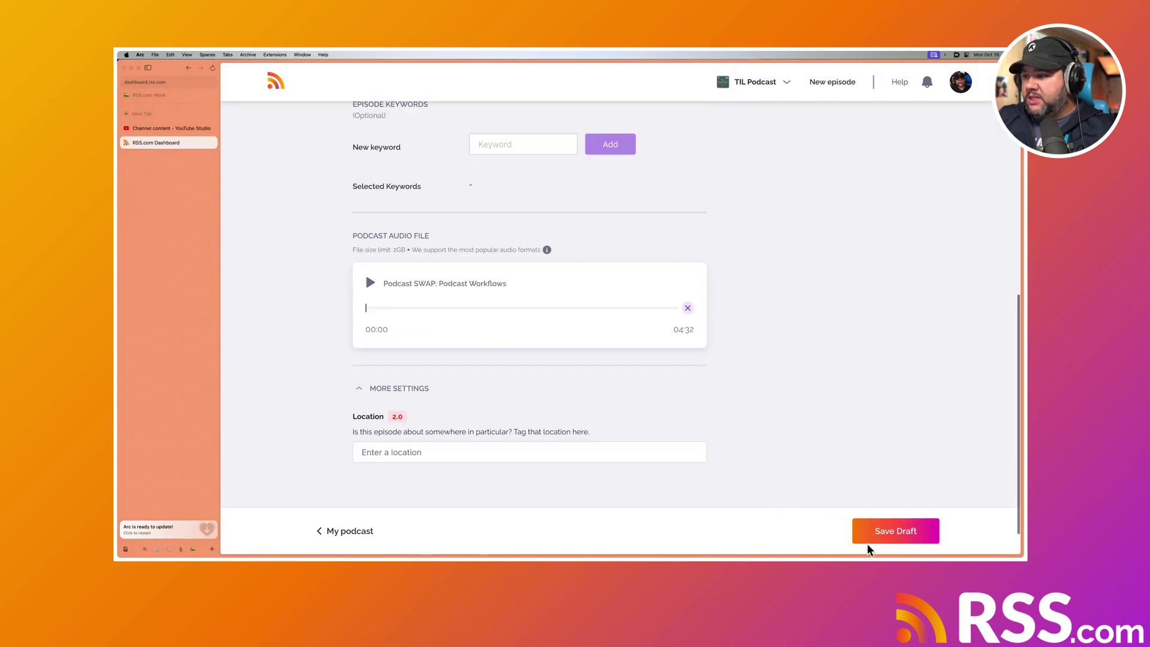
pyautogui.click(887, 538)
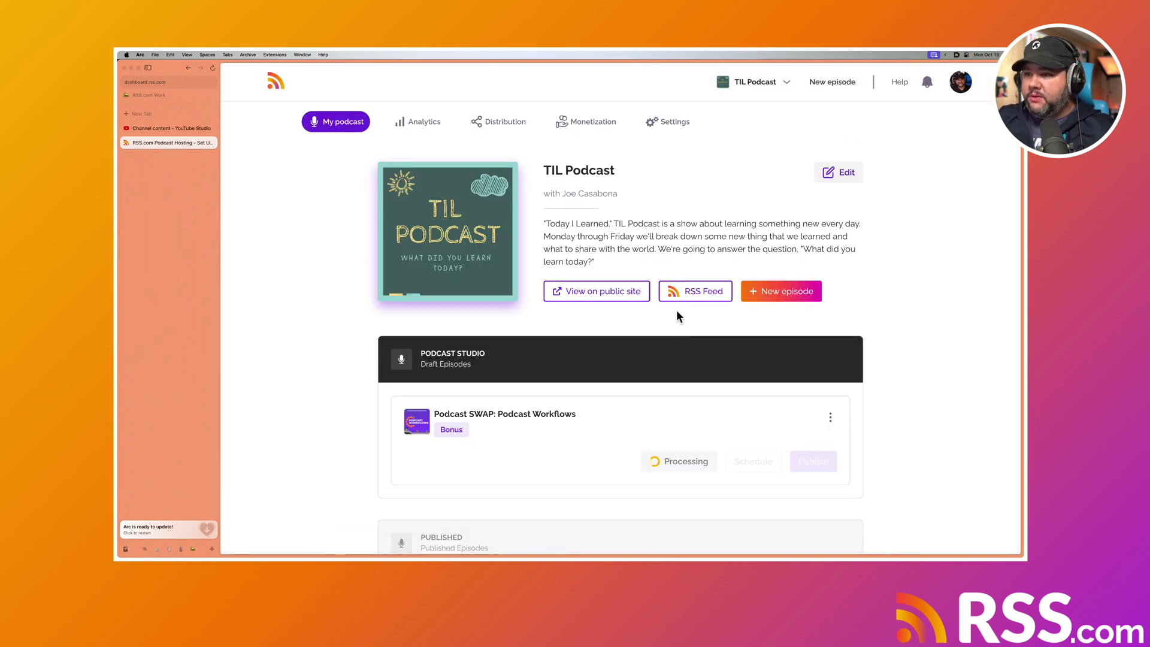
# Publish the Podcast SWAP bonus episode, then publish it to YouTube as a video.
pyautogui.scroll(-2, 678, 314)
pyautogui.scroll(-3, 663, 381)
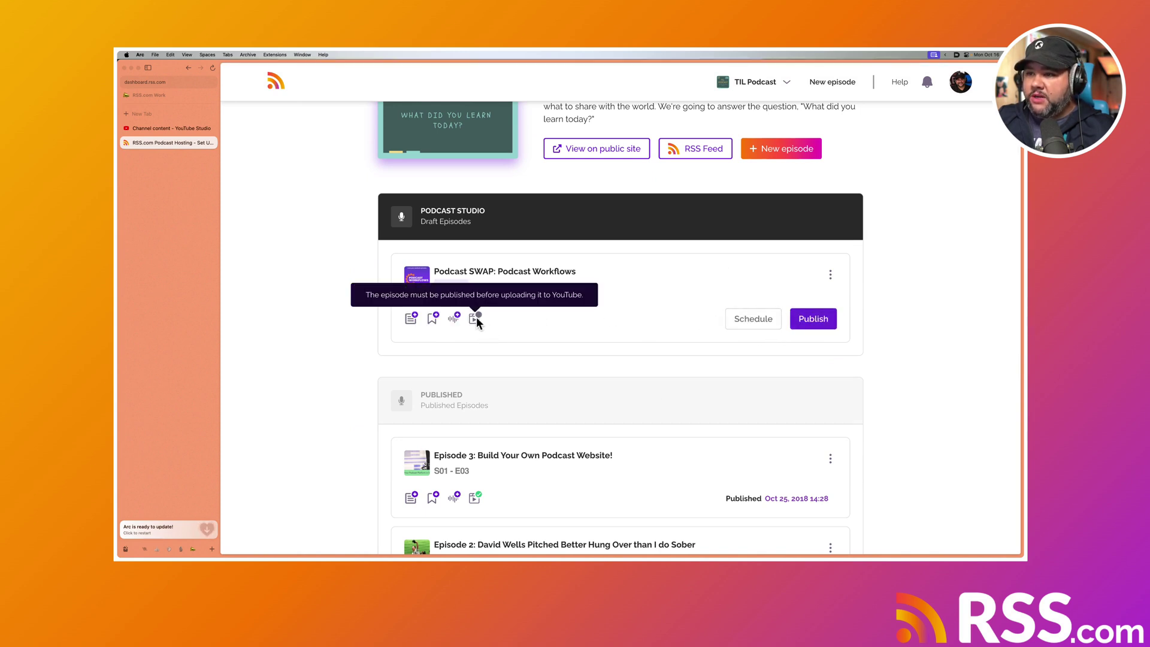
pyautogui.click(804, 321)
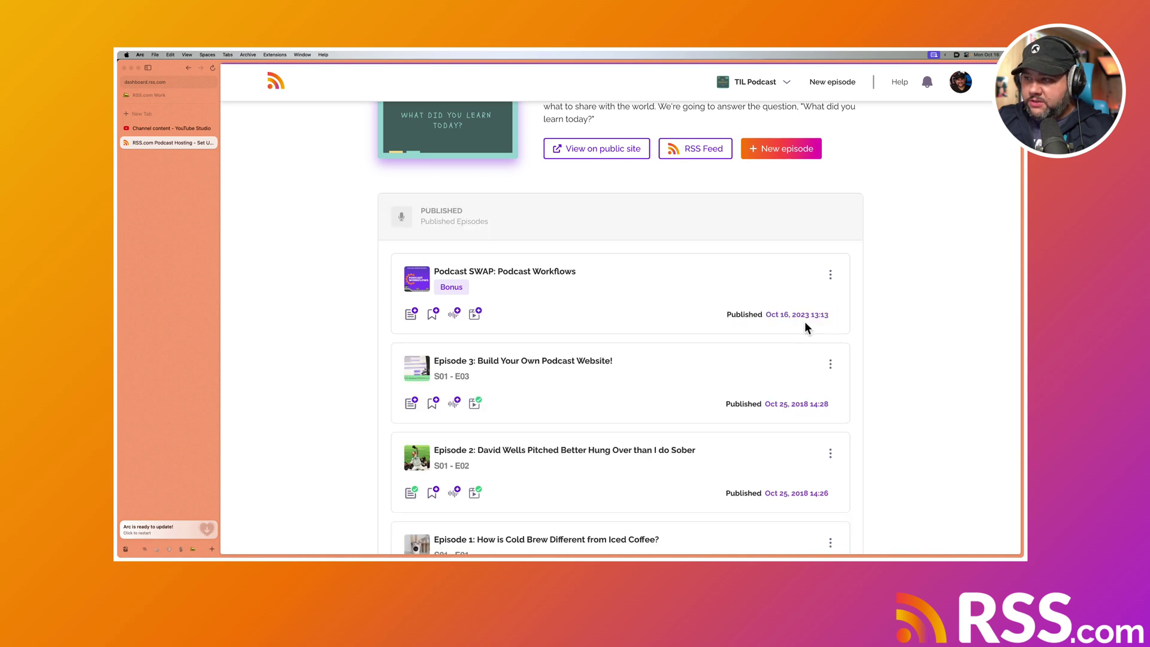
pyautogui.click(478, 316)
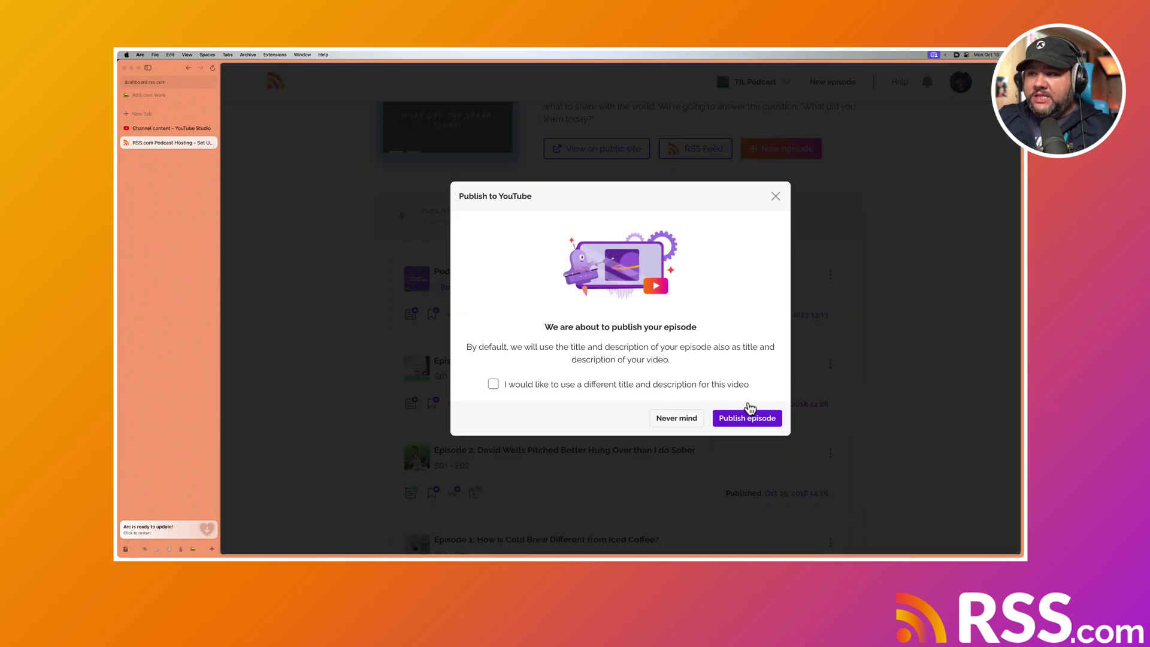
pyautogui.click(746, 420)
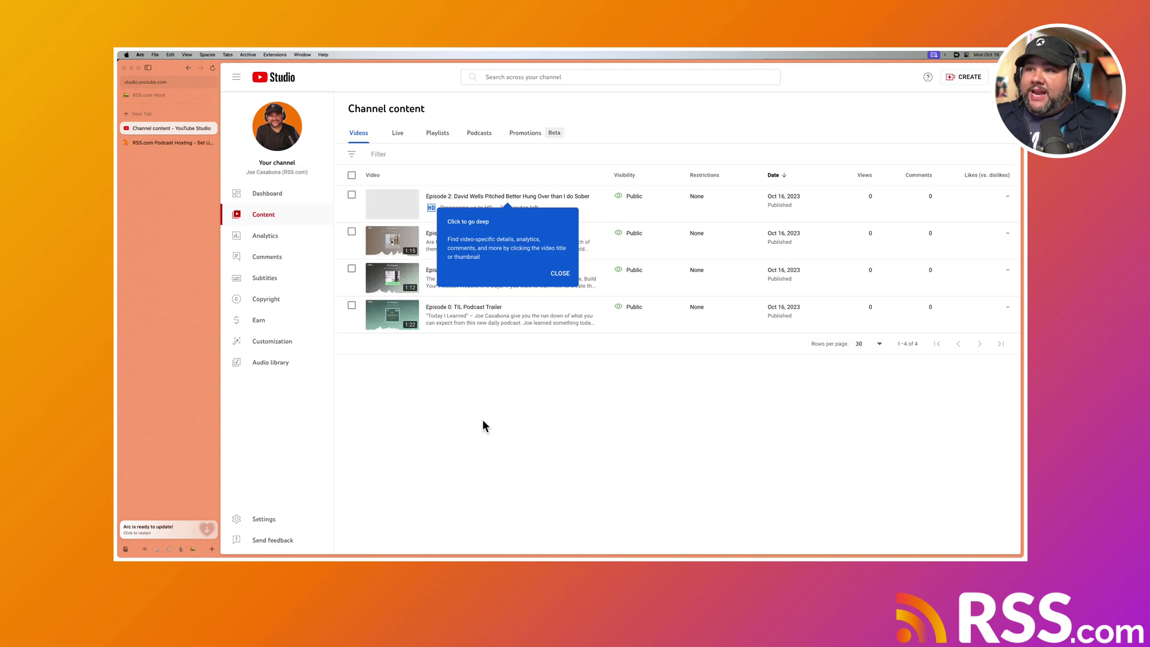
# Dismiss the Studio tip and open Episode 1's video on YouTube from Channel content.
pyautogui.click(561, 274)
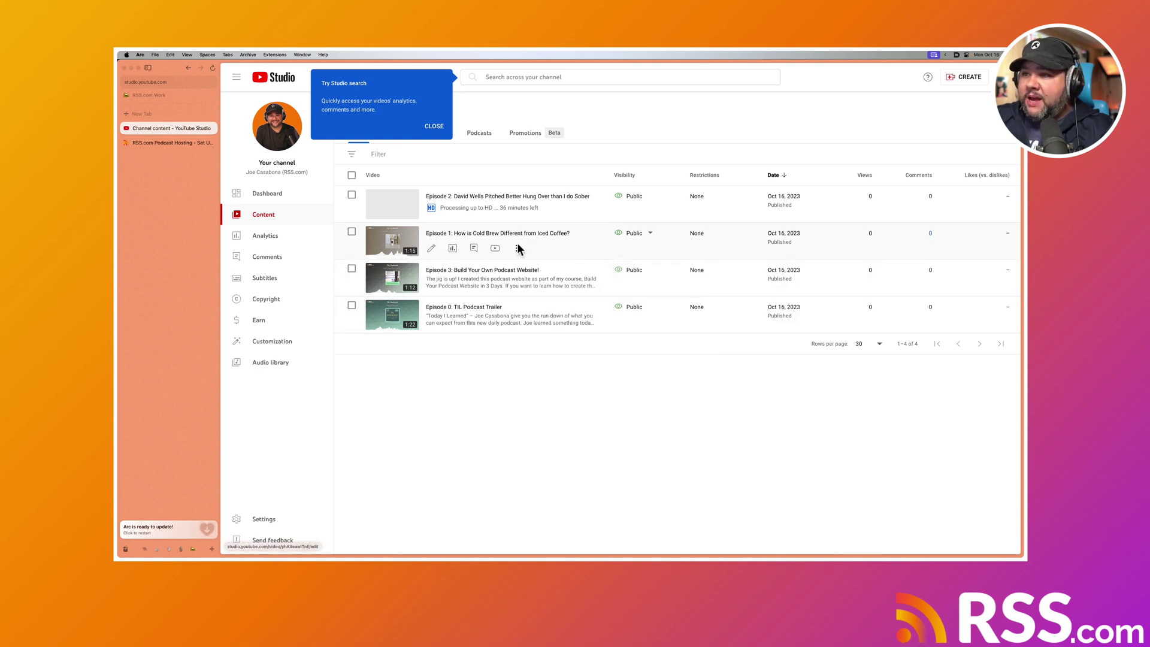
pyautogui.click(495, 248)
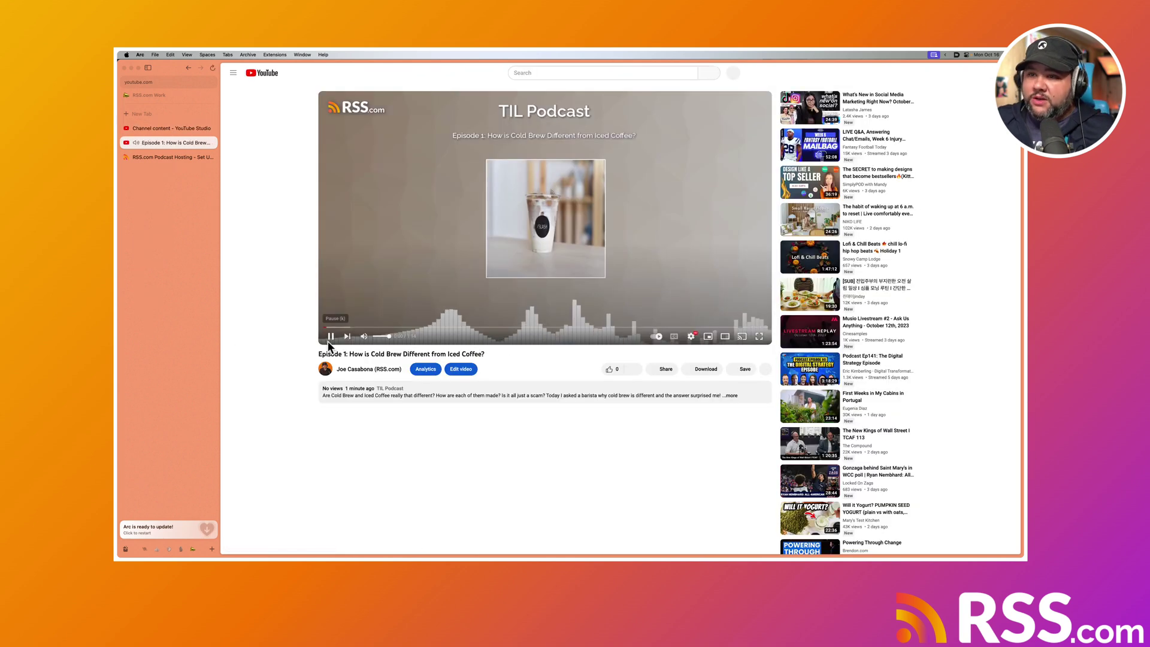
# Pause Episode 1 and expand its description to reveal the Explore the podcast section.
pyautogui.click(329, 339)
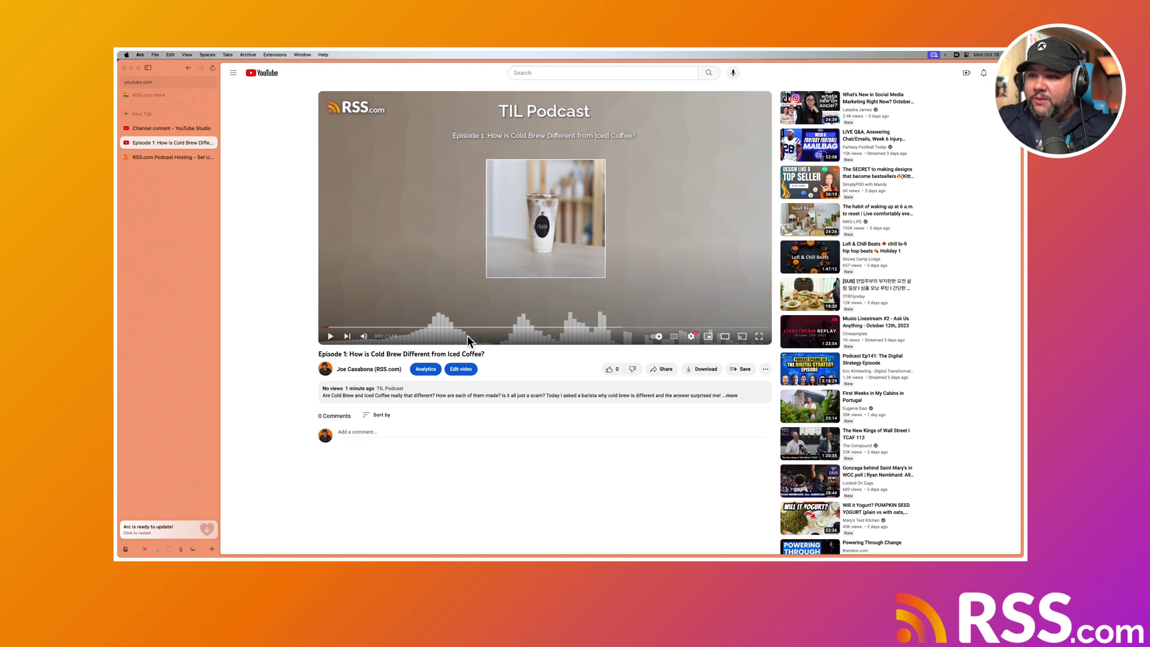
pyautogui.click(451, 405)
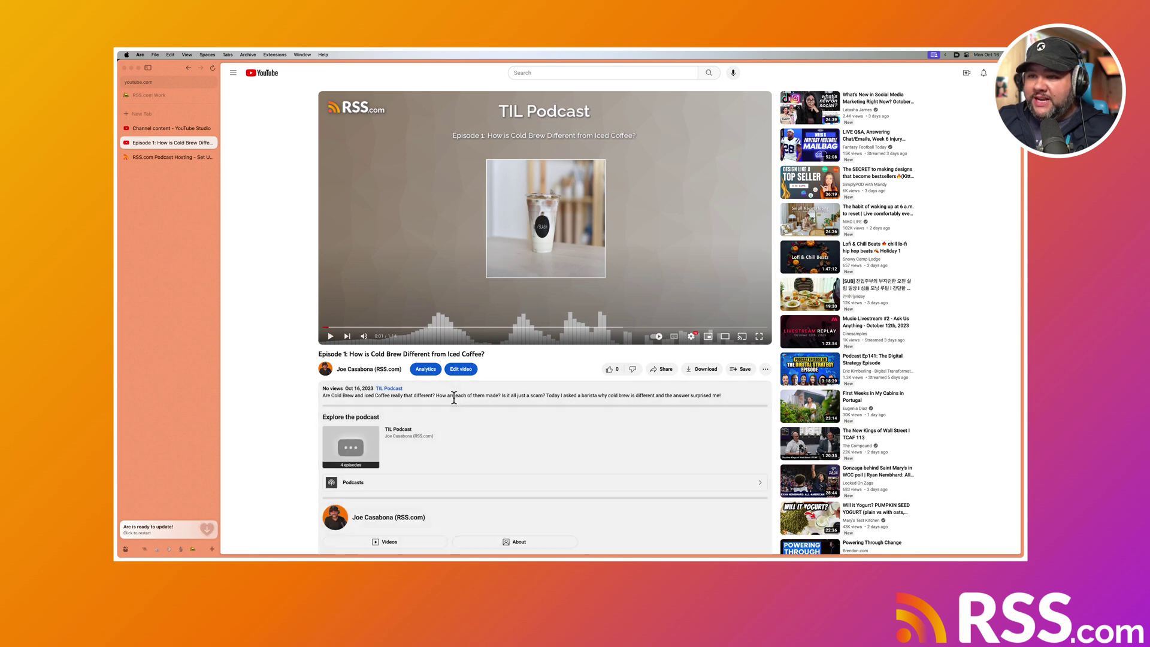
pyautogui.scroll(-2, 454, 404)
pyautogui.scroll(-3, 454, 398)
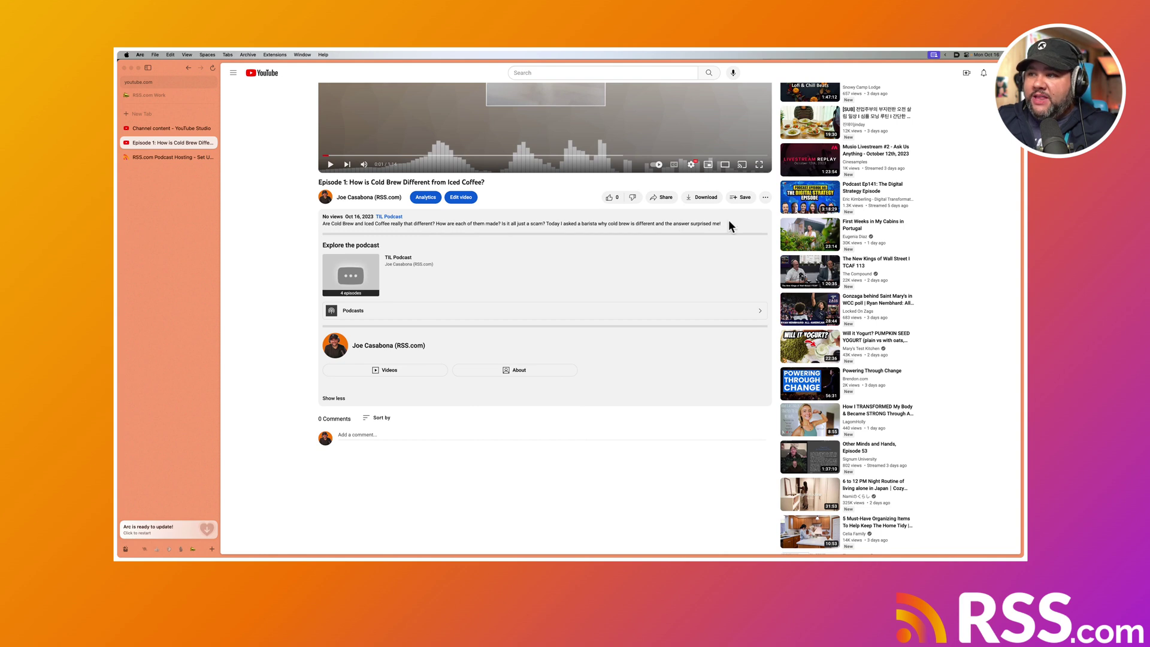
pyautogui.moveTo(730, 225); pyautogui.dragTo(574, 216)
pyautogui.click(562, 221)
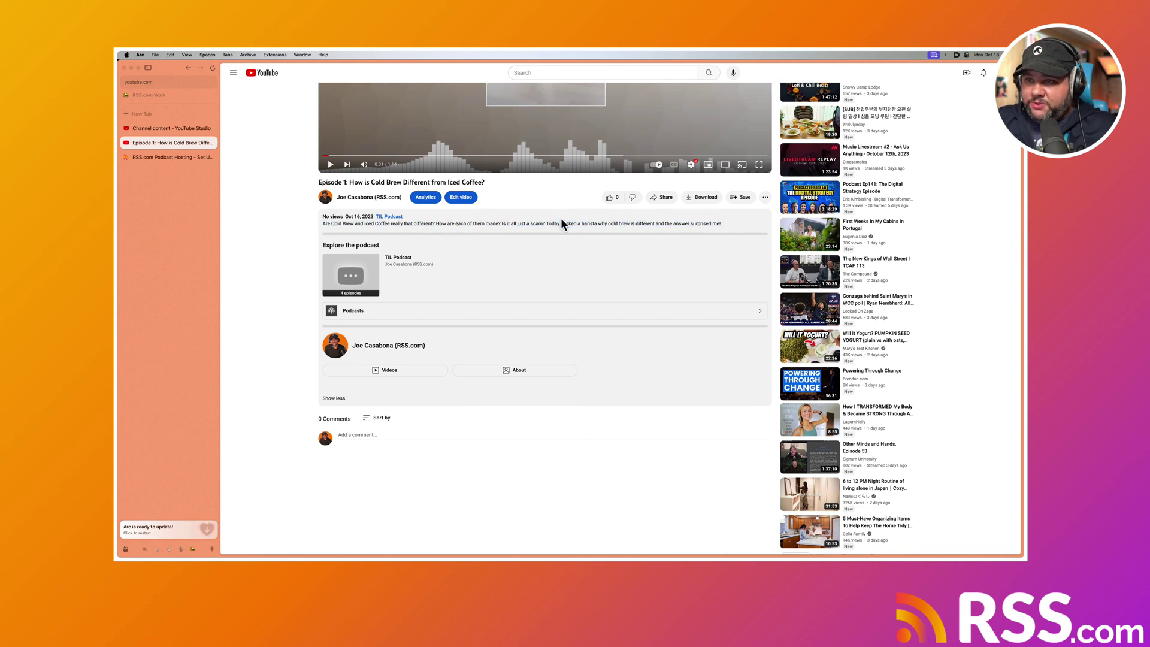
pyautogui.scroll(1, 529, 265)
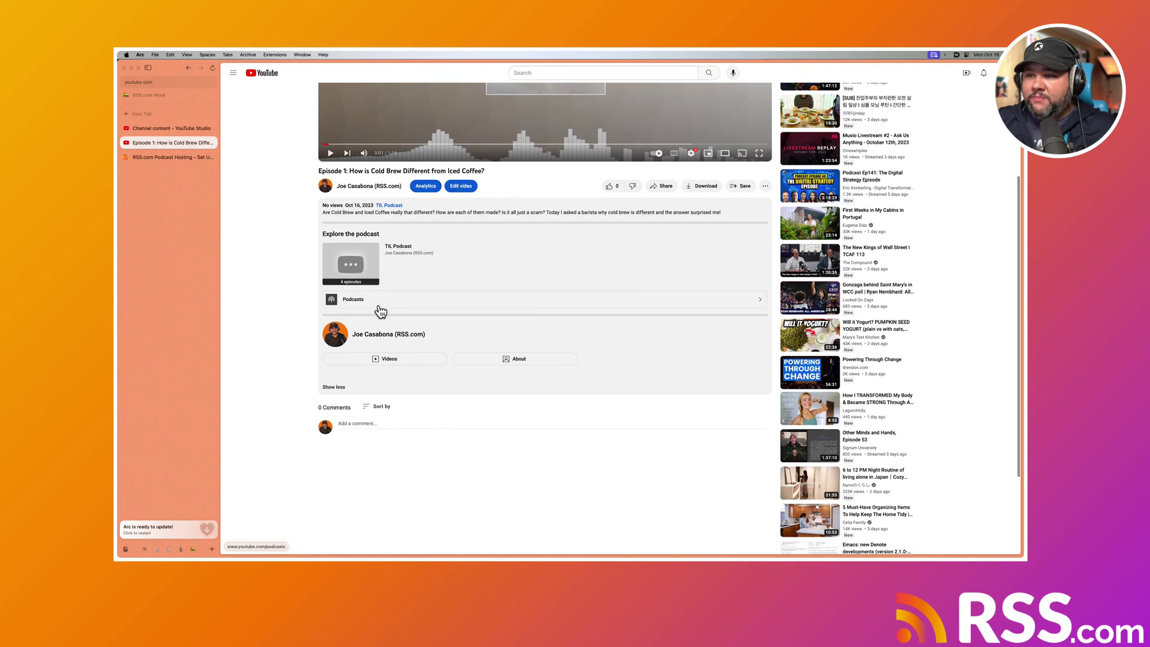
pyautogui.scroll(5, 380, 311)
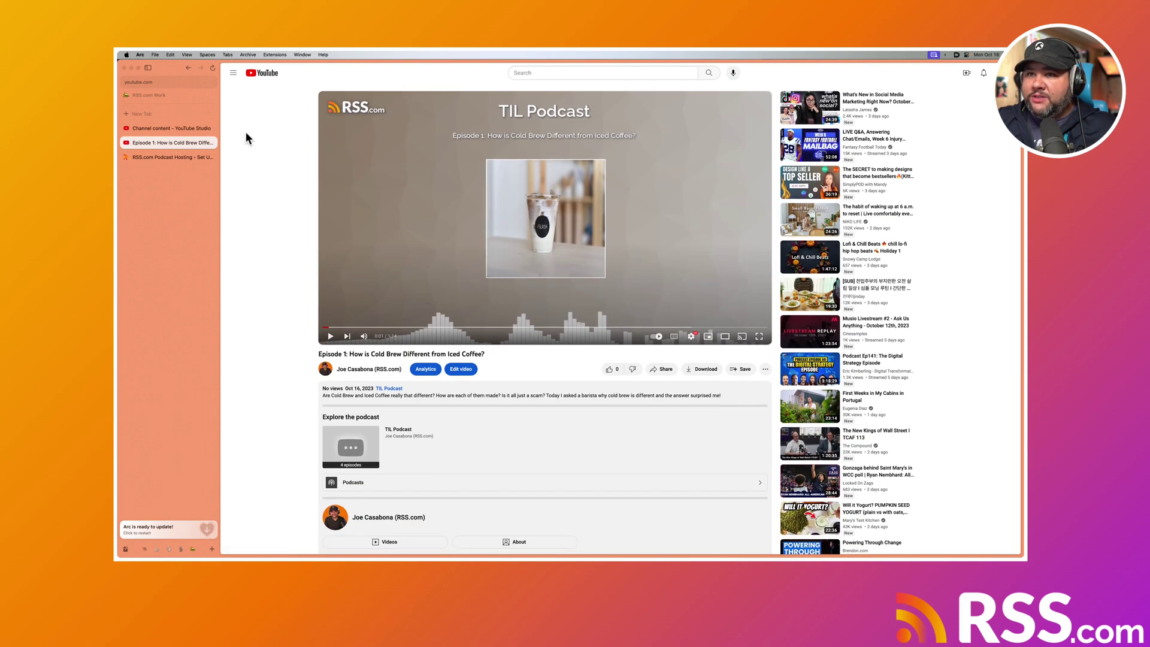